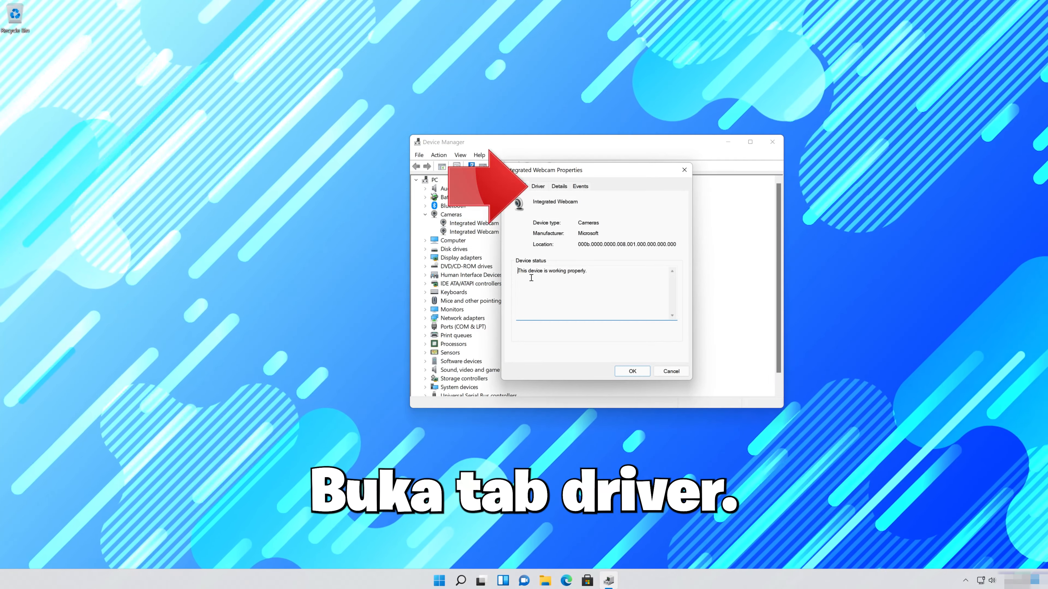
Step: Search automatically for a newer Integrated Webcam driver, and check for updates through Windows Update
click(537, 187)
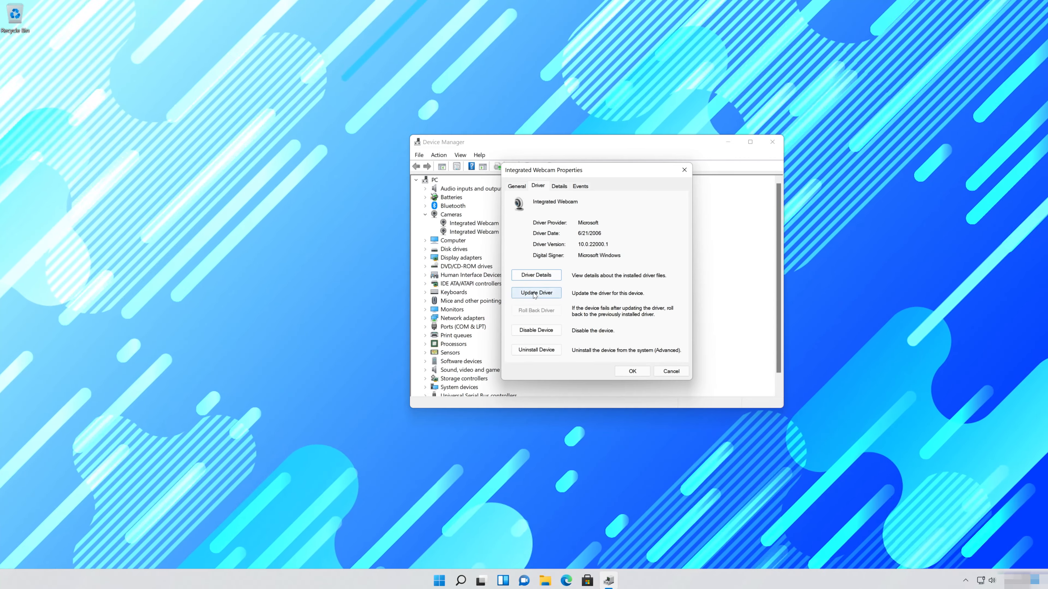
click(548, 292)
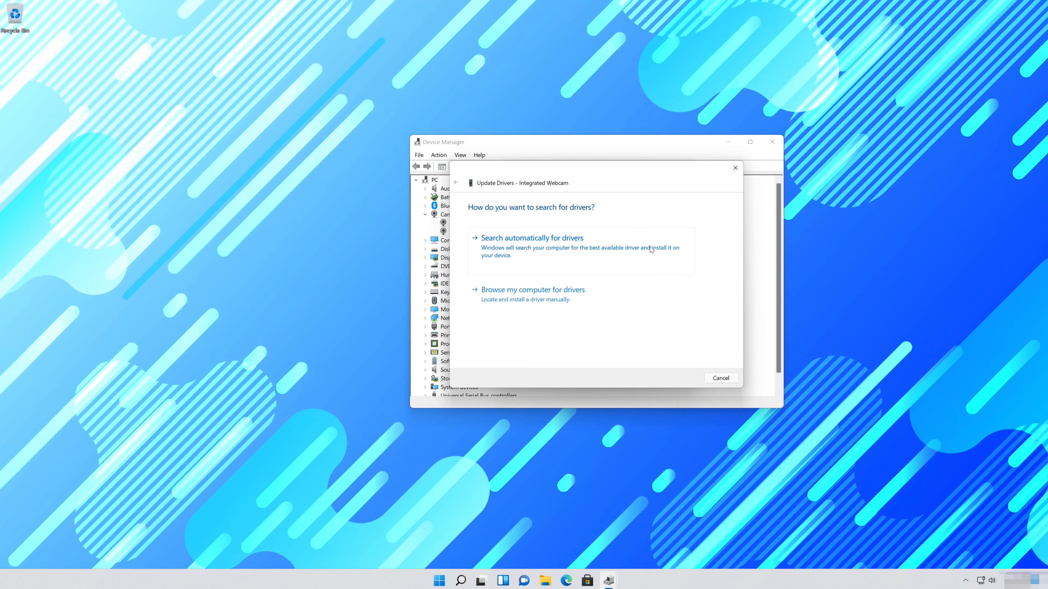
click(606, 257)
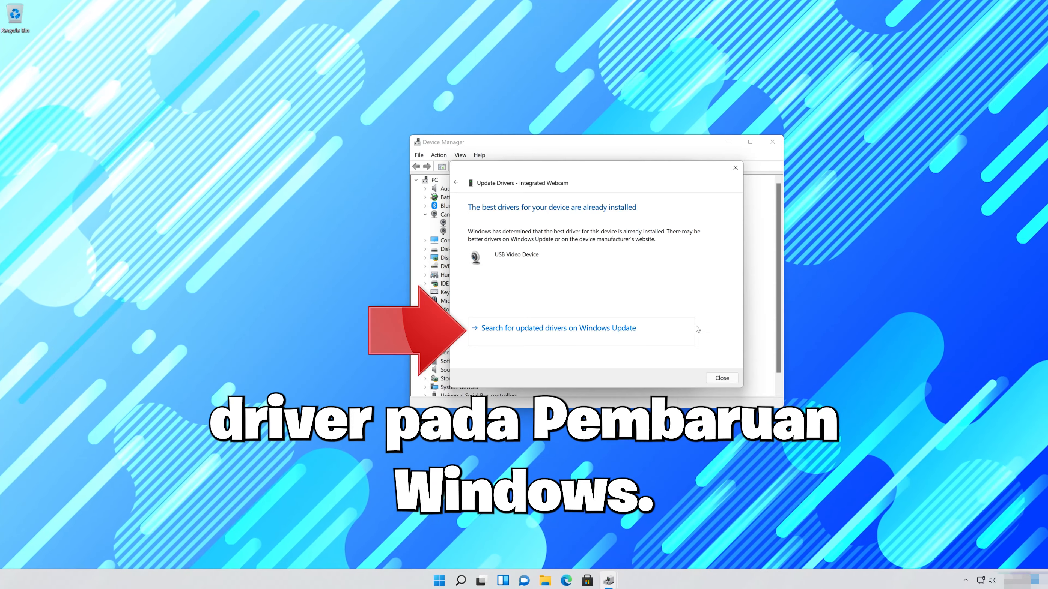
click(552, 329)
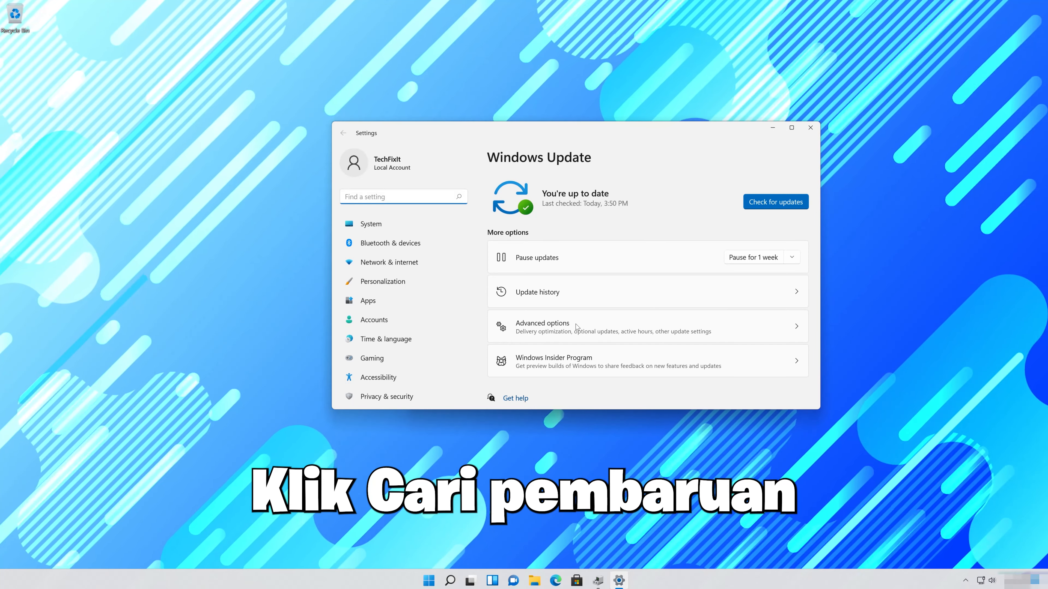
click(783, 205)
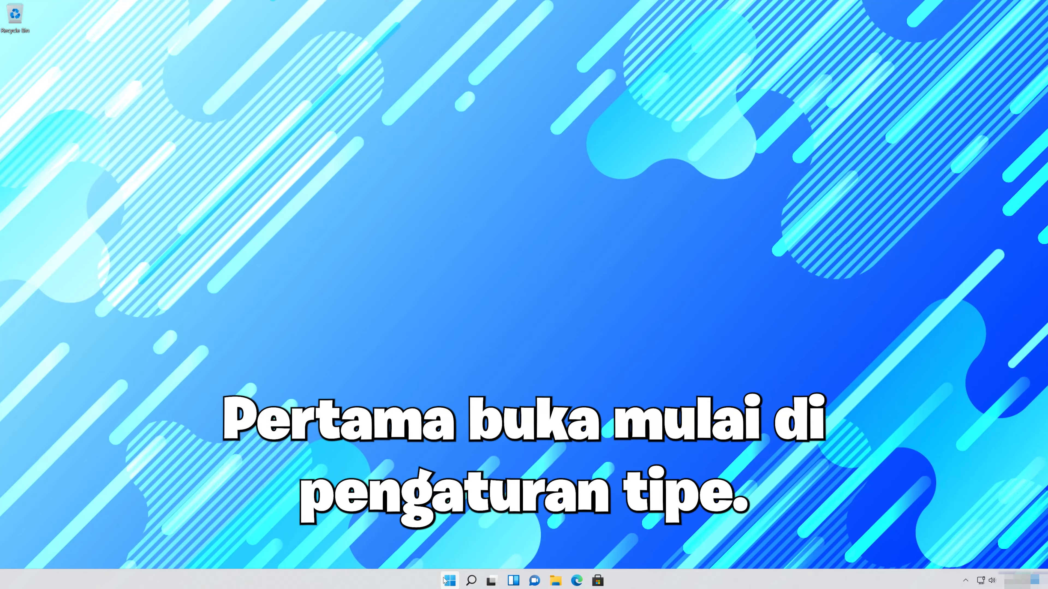
Step: Open the Settings app and go to the Troubleshoot page of the System settings
key(super)
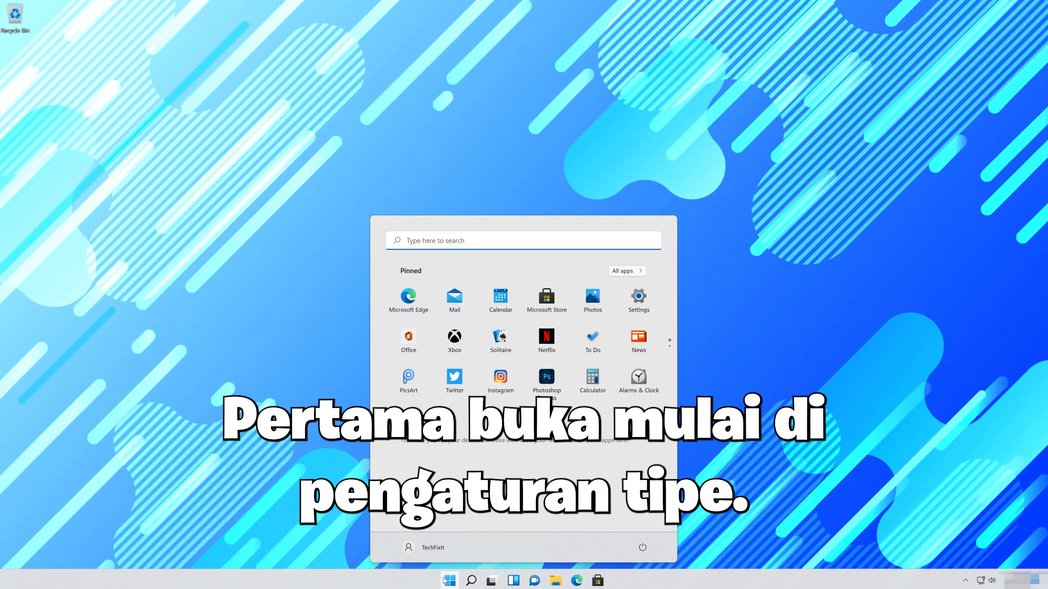
text(settings)
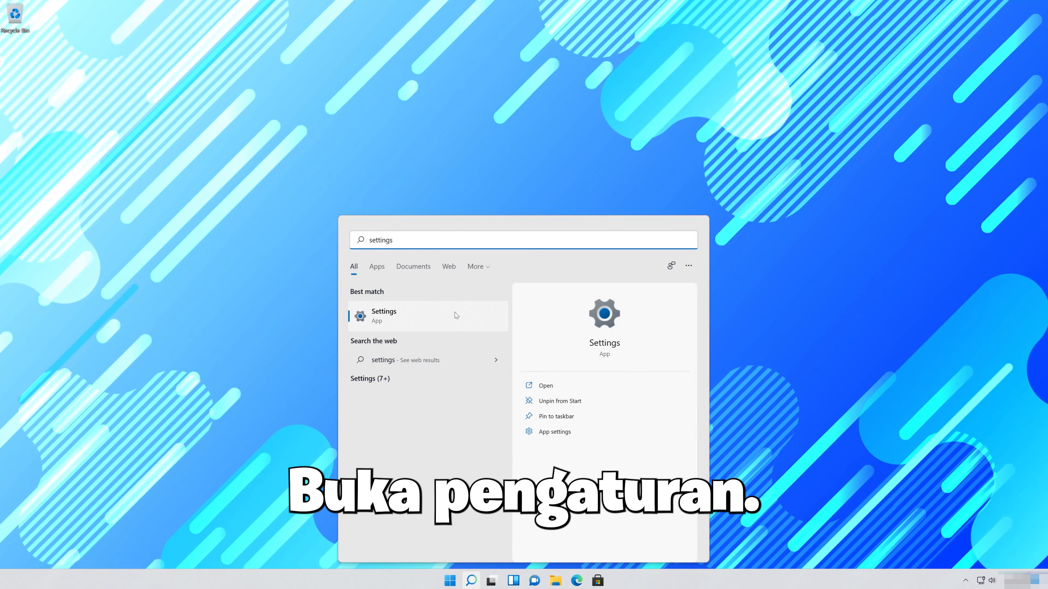
click(455, 313)
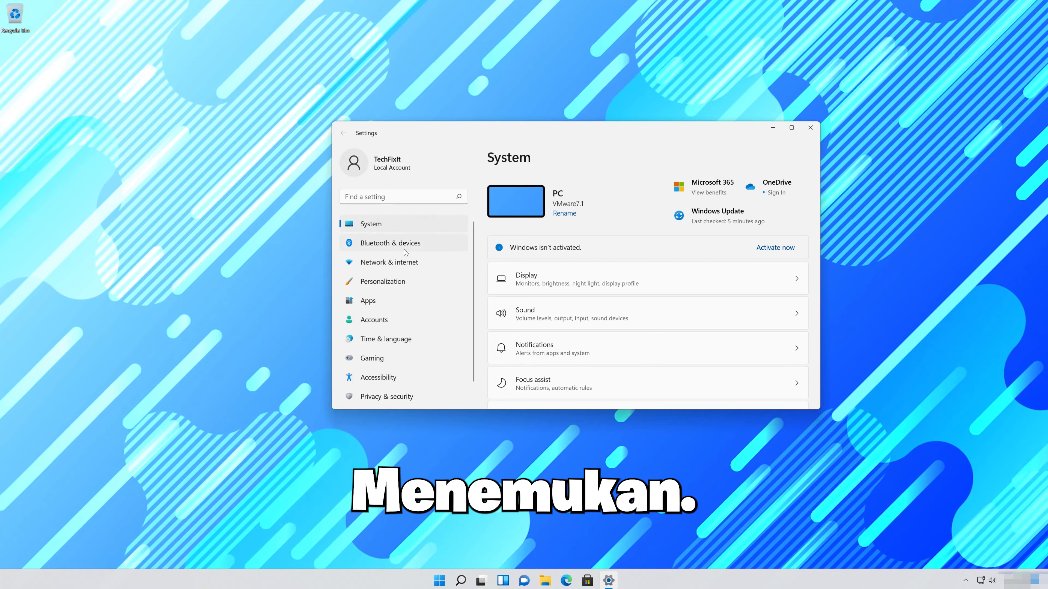
scroll(561, 353, down, 5)
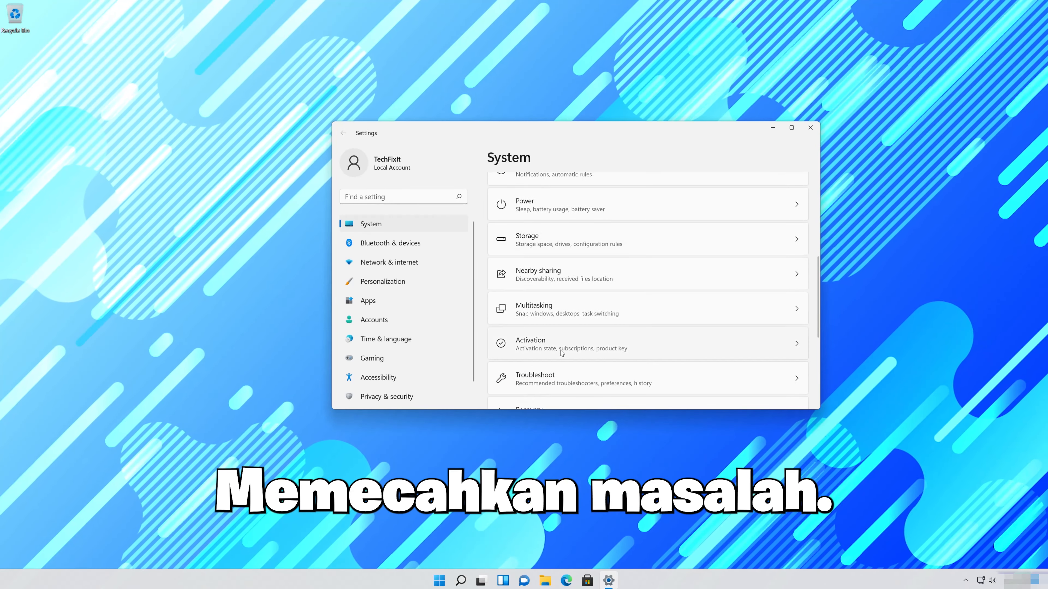
scroll(561, 353, down, 3)
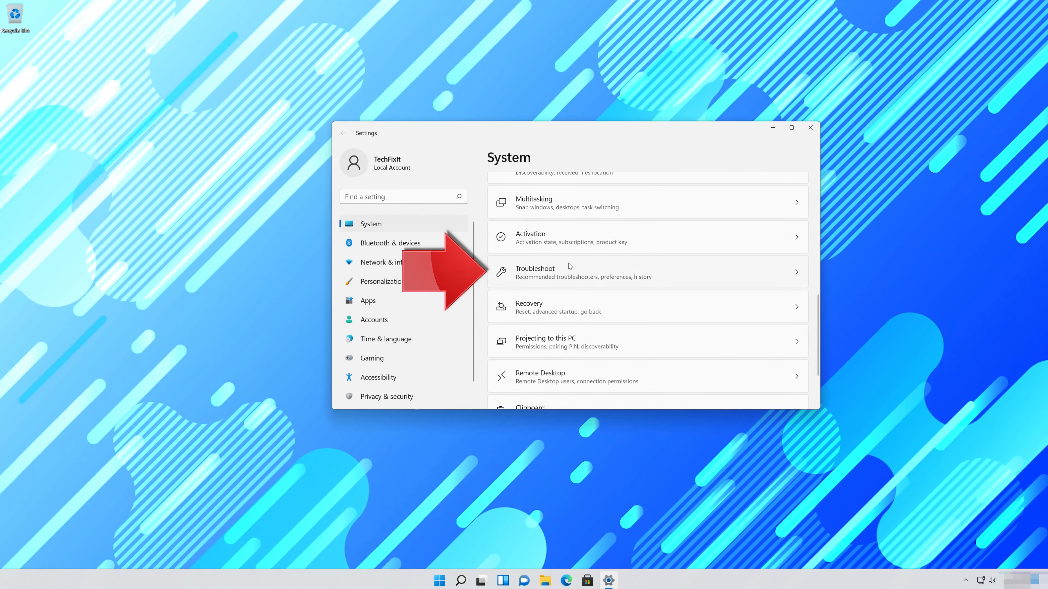
click(571, 279)
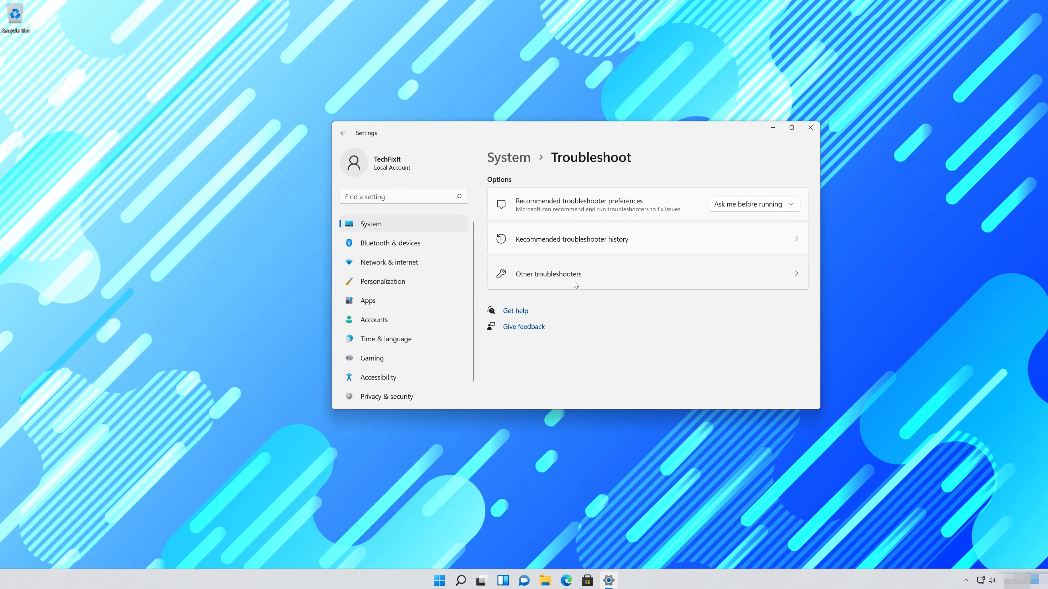
Step: Run the Camera troubleshooter from the other troubleshooters
click(578, 278)
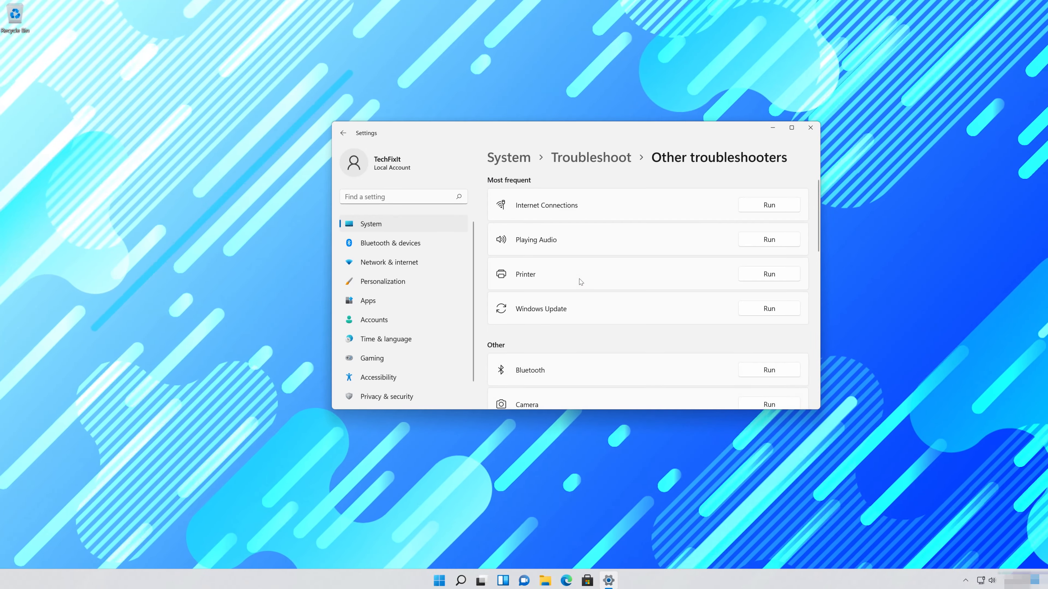
scroll(579, 279, down, 3)
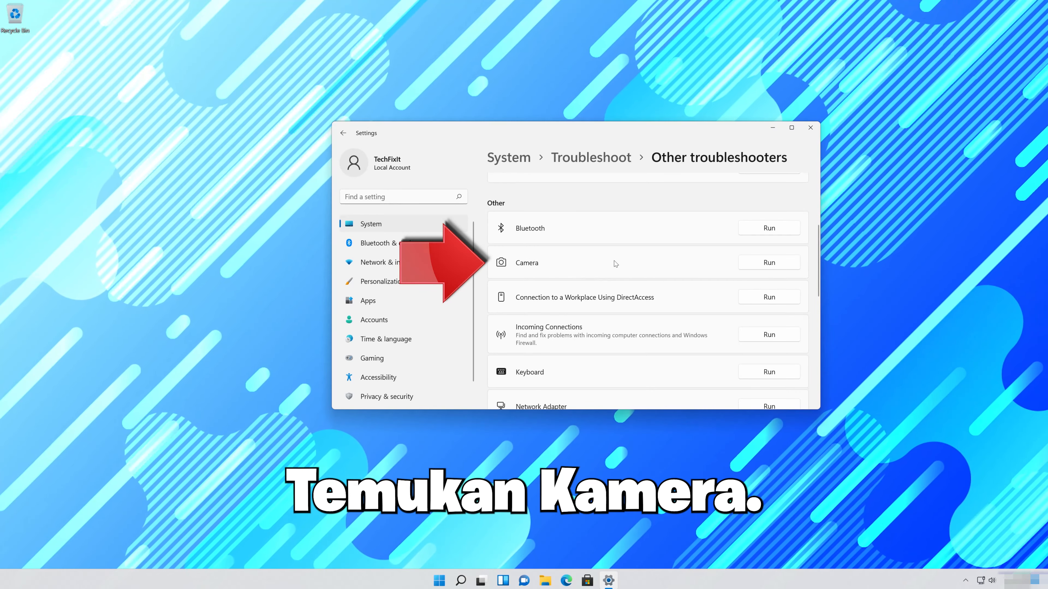
click(766, 264)
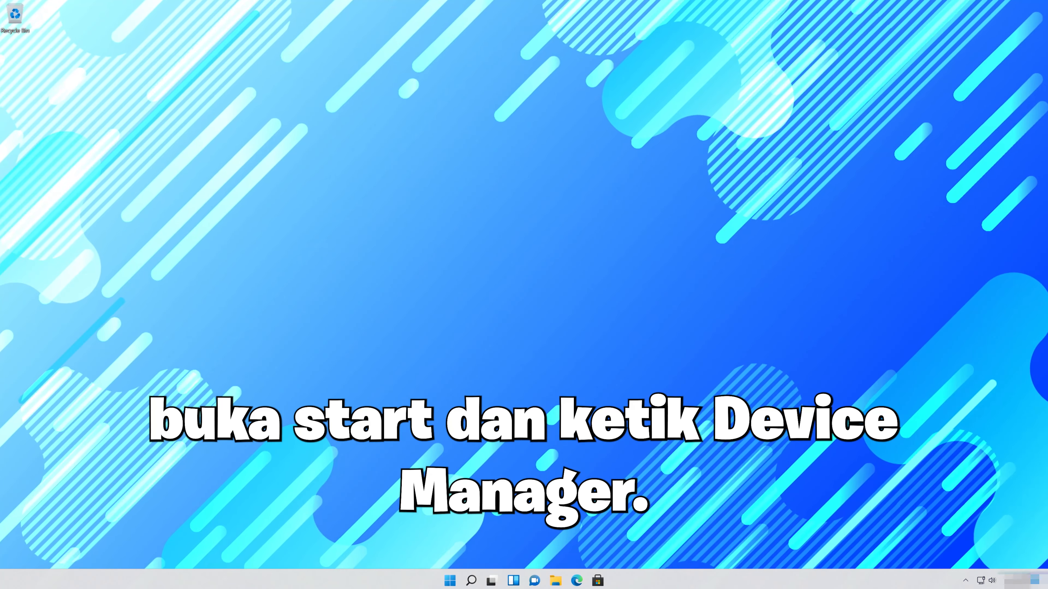
Step: Find and open Device Manager, and move its window to the middle of the desktop
key(super)
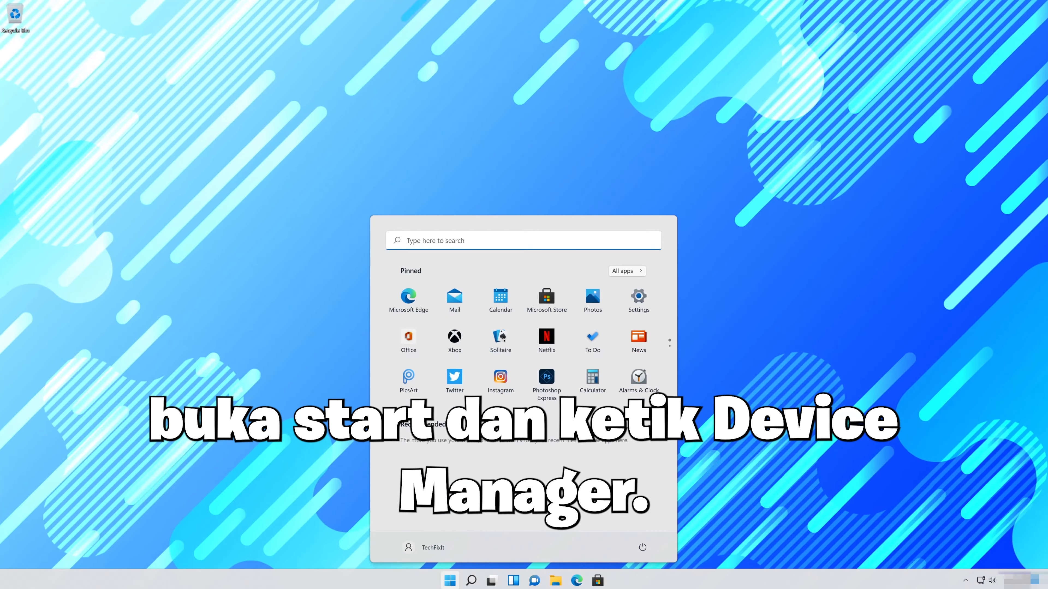
text(device manager)
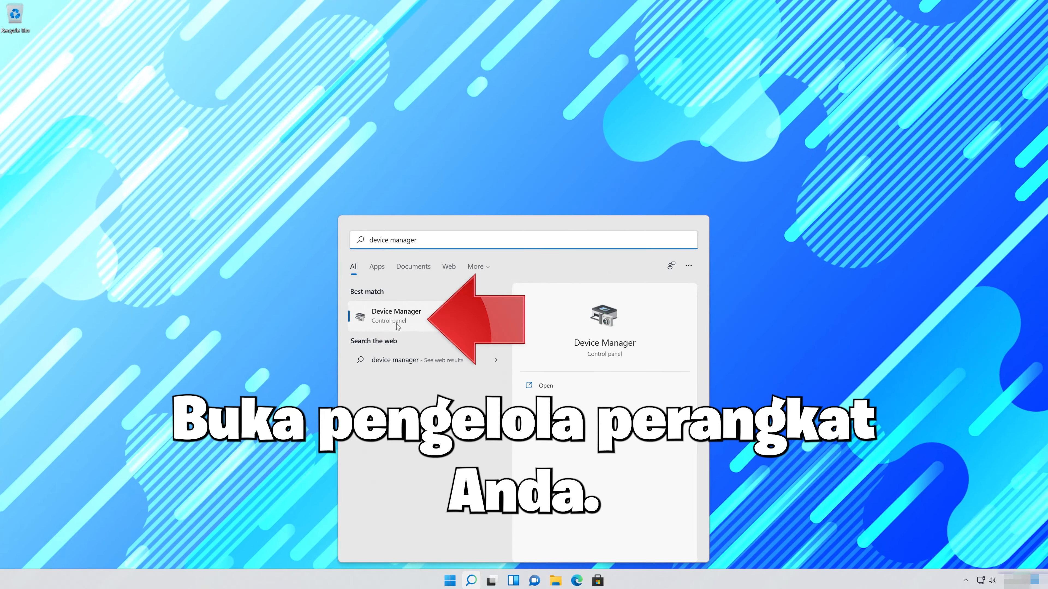
click(406, 319)
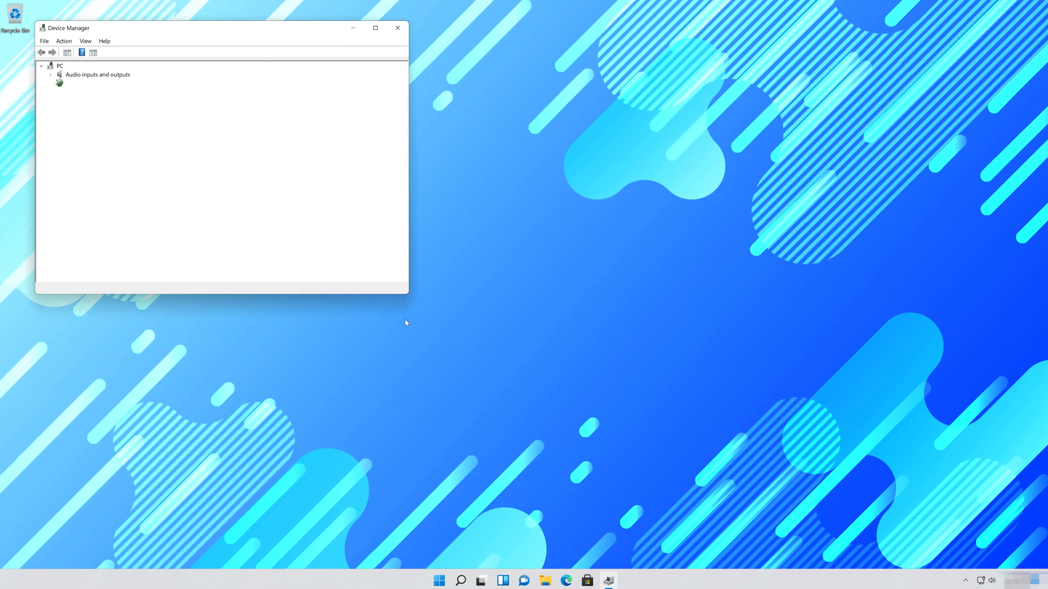
drag(240, 32, 583, 147)
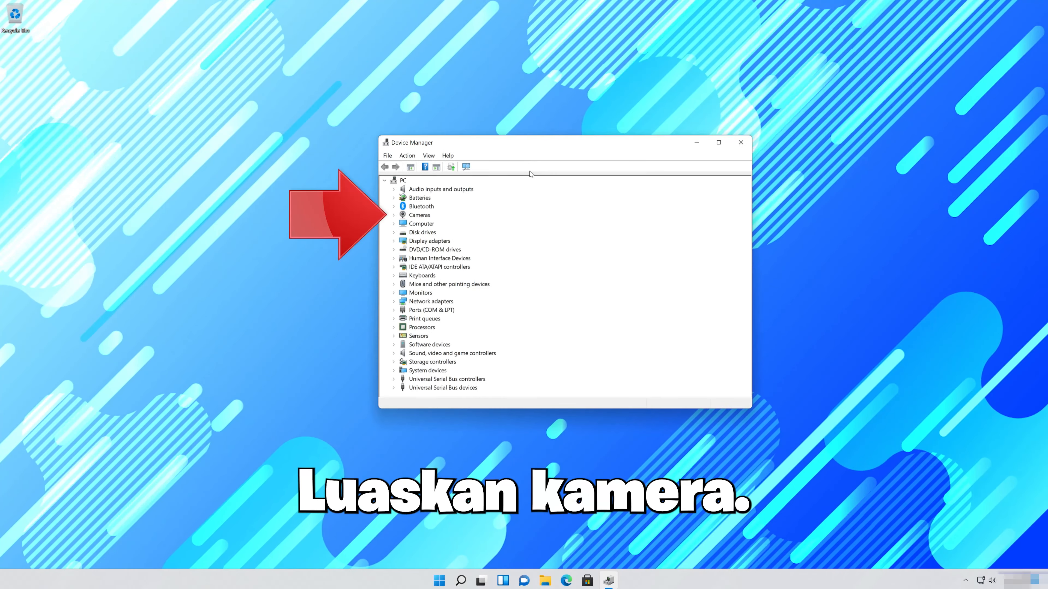
Step: Expand the Cameras category and start a driver update for the first Integrated Webcam
click(394, 215)
click(442, 224)
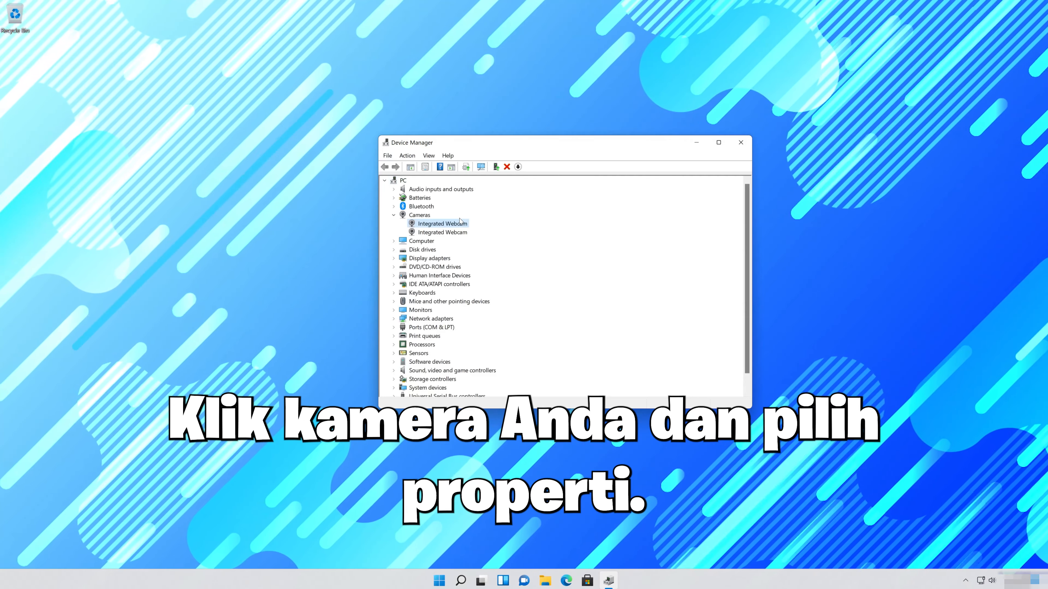
right_click(455, 224)
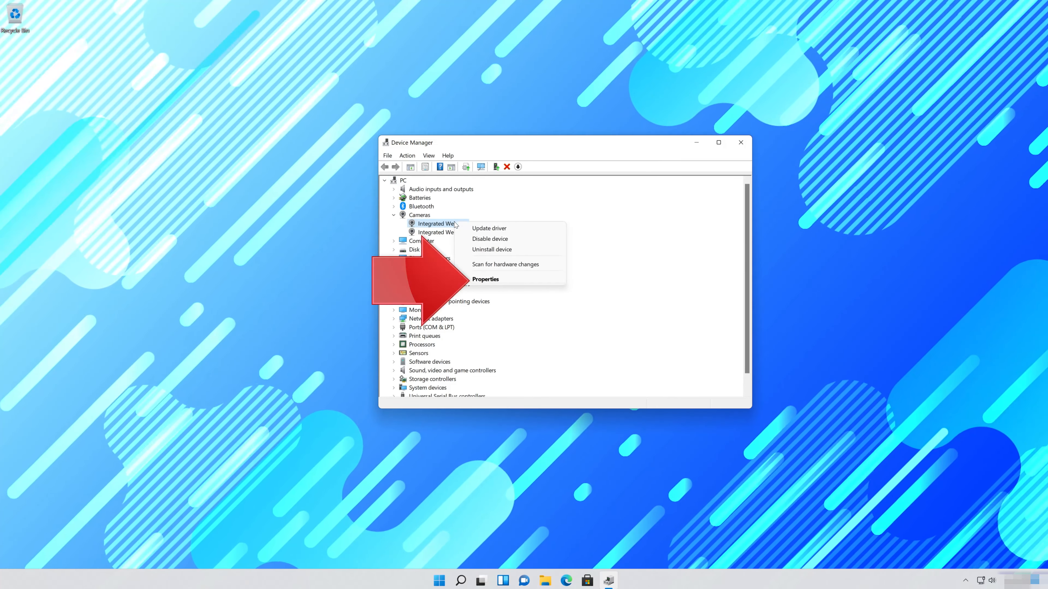
click(488, 228)
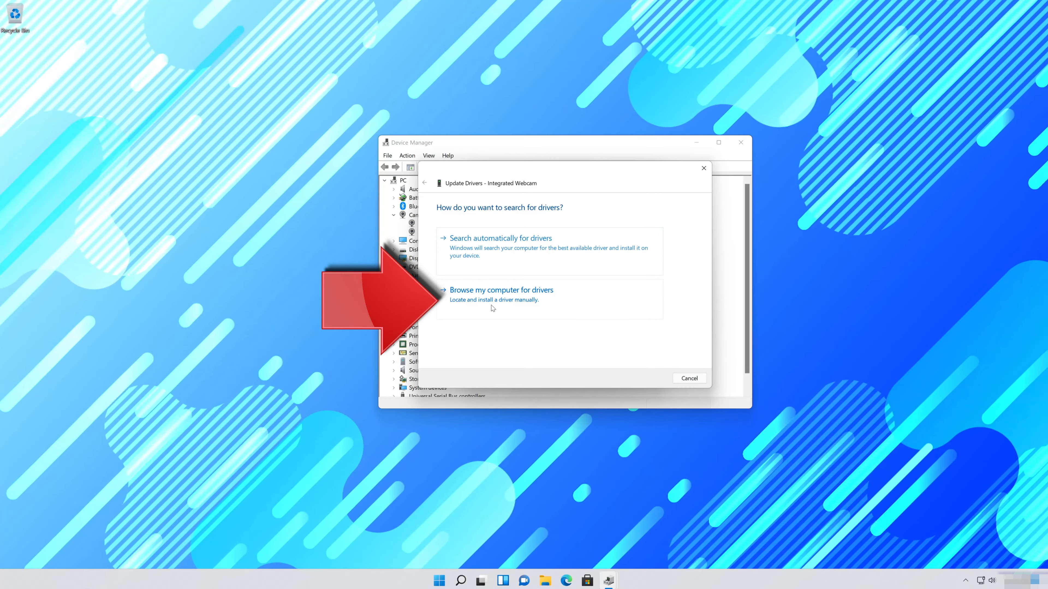
Step: Install the USB Video Device driver from the list of drivers available on the computer, and close the webcam properties and Device Manager
click(492, 307)
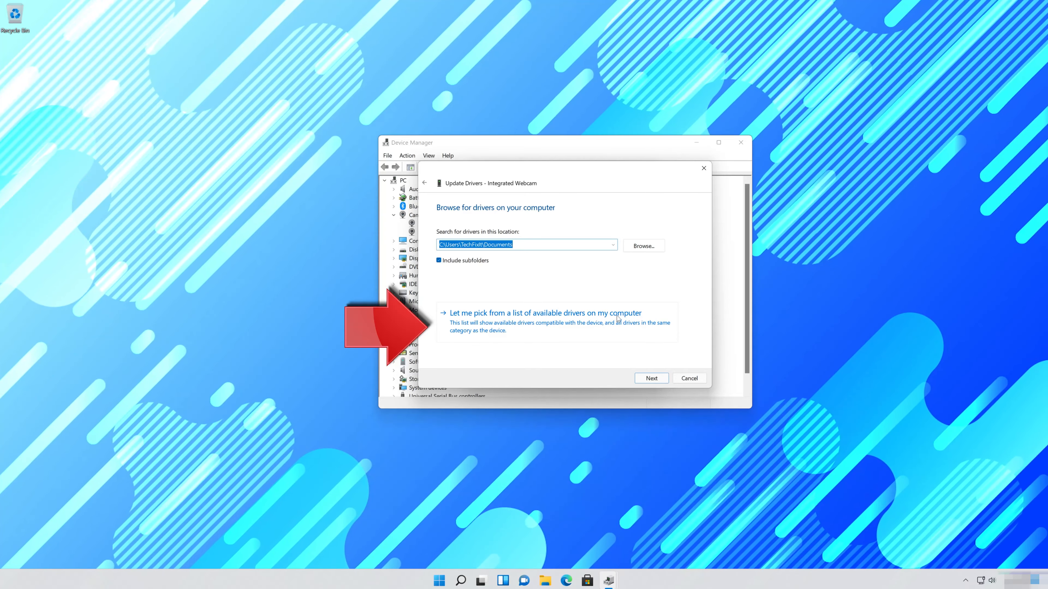
click(570, 325)
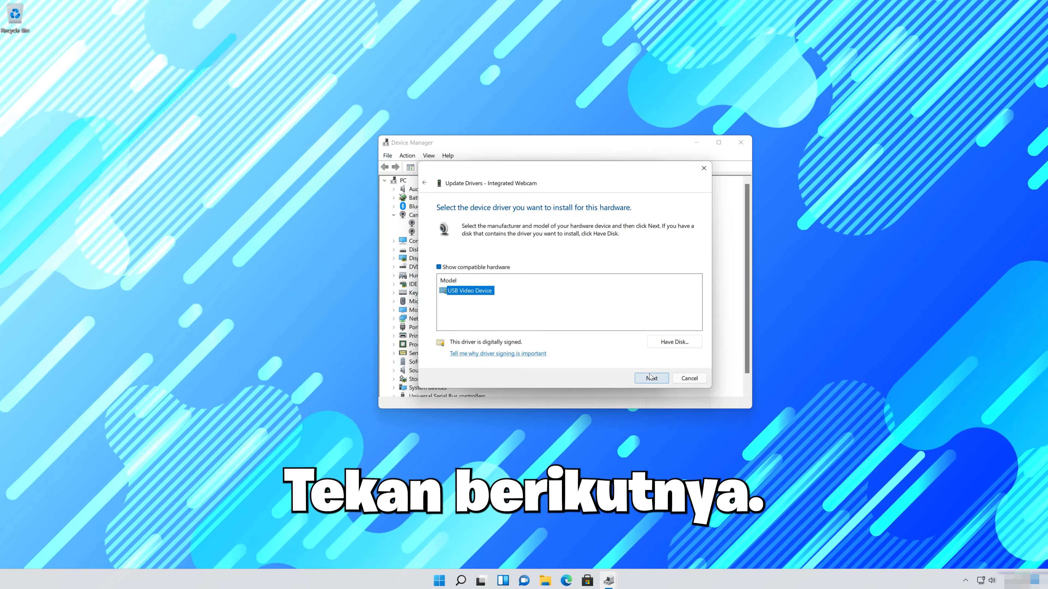
click(650, 379)
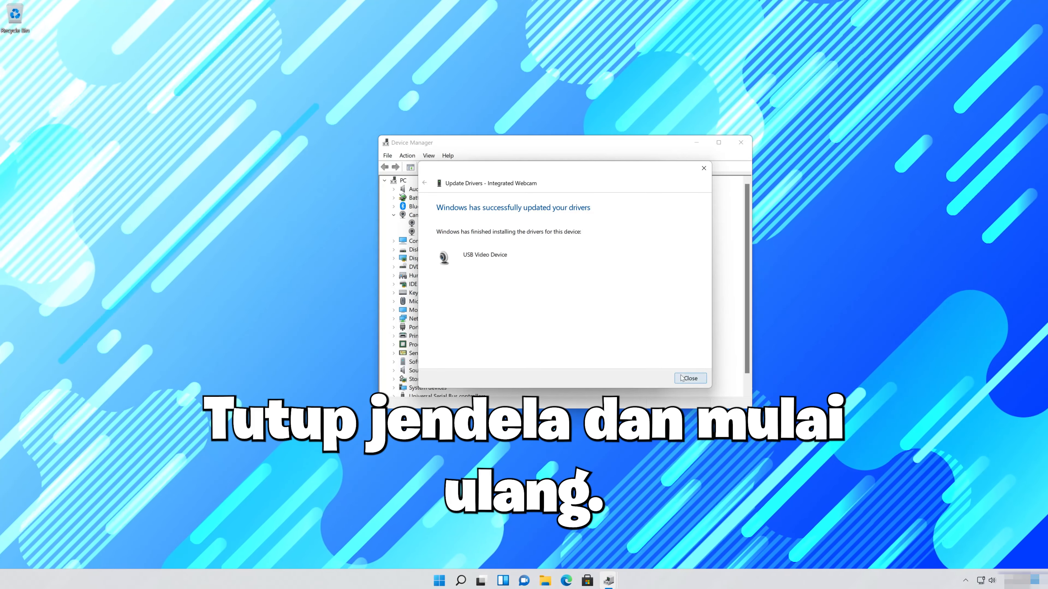
click(690, 378)
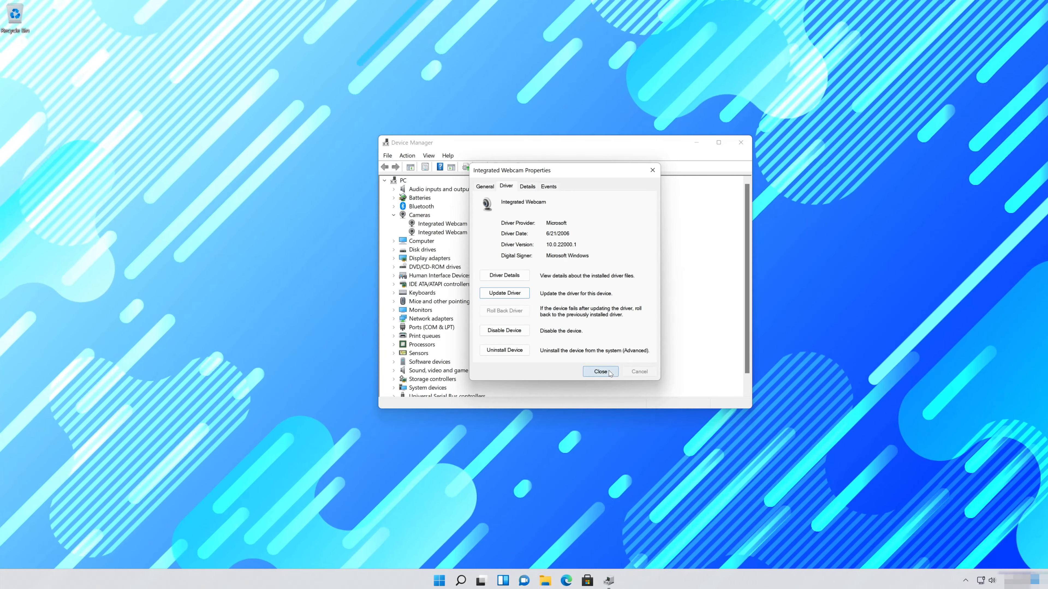
click(607, 371)
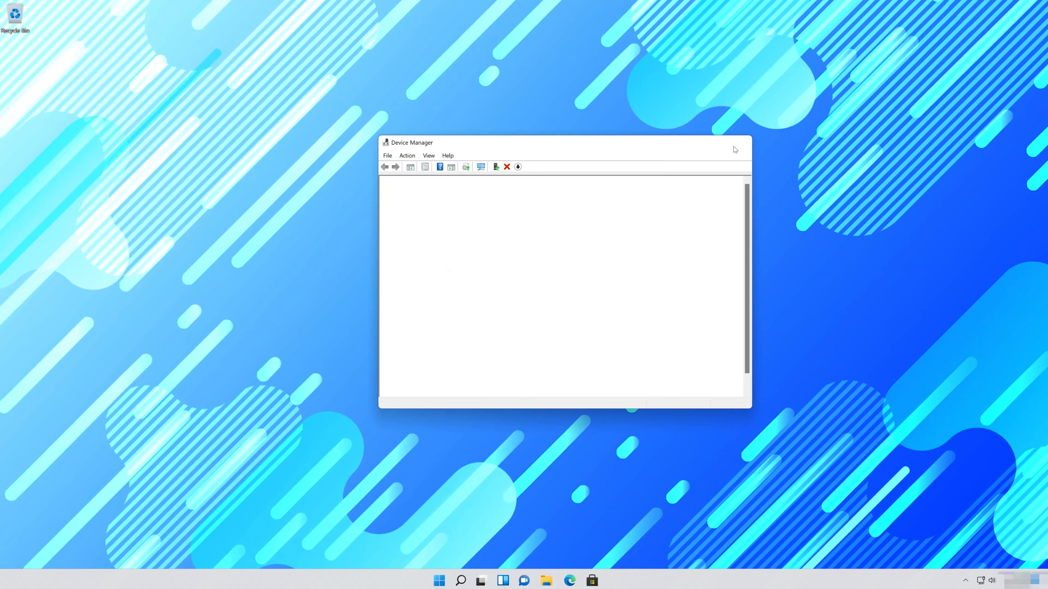
click(734, 147)
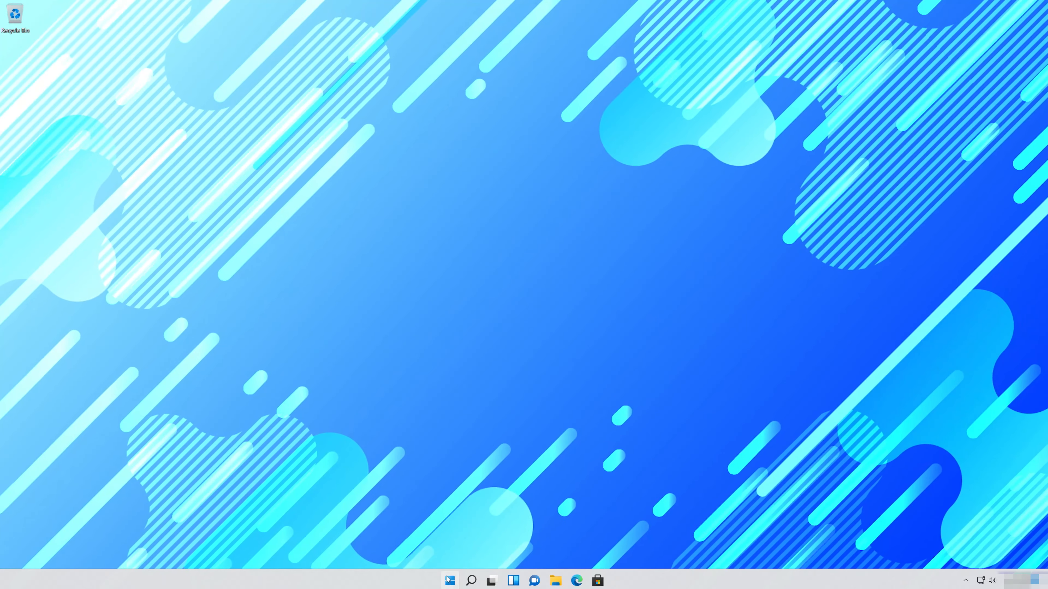
Step: Restart the computer
click(449, 580)
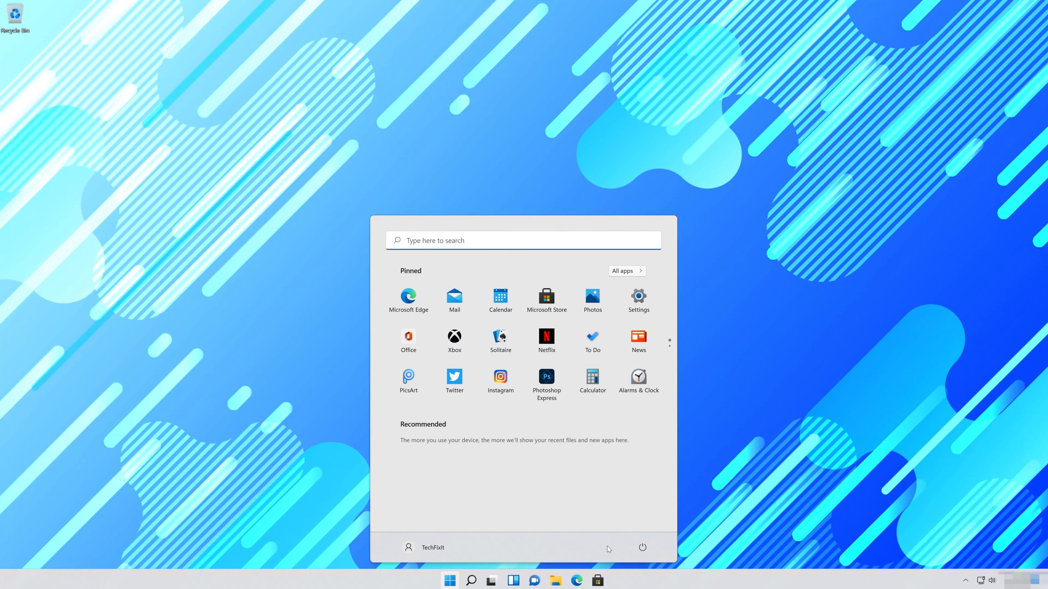
click(642, 547)
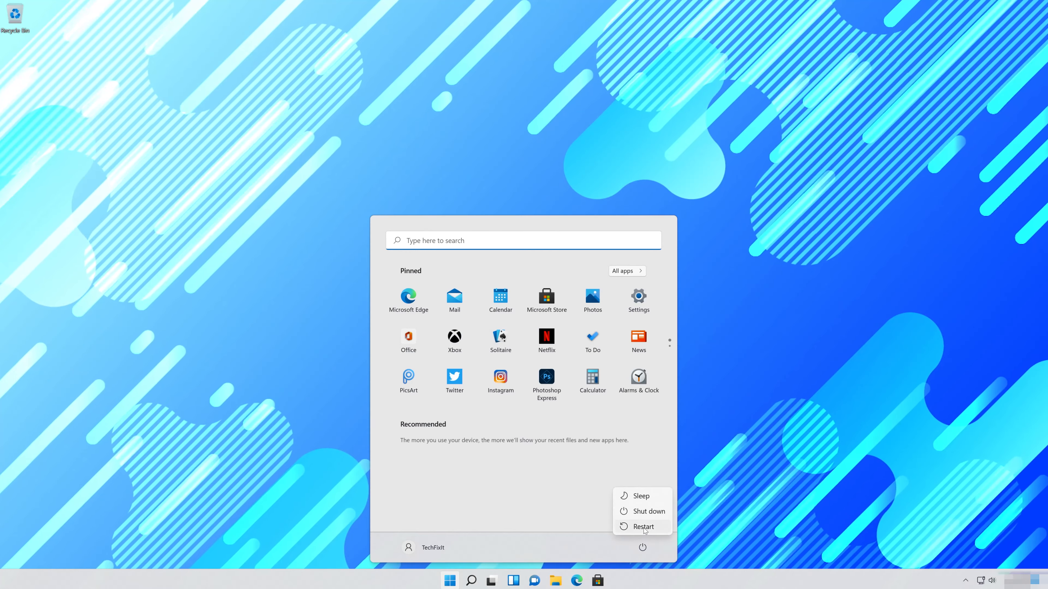
click(640, 526)
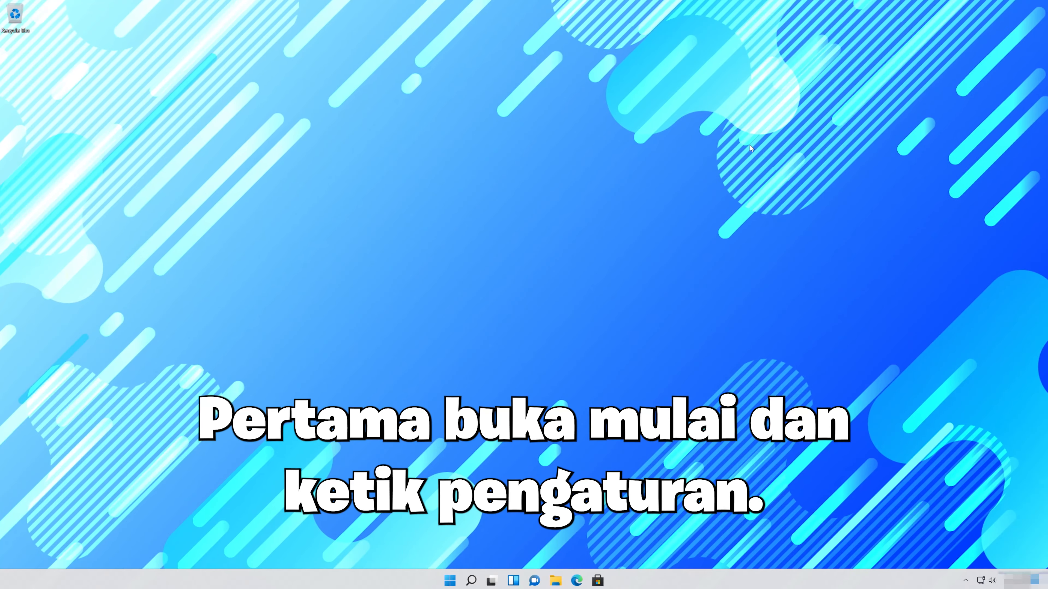
Step: Find and open Settings, and go to the camera app permissions under Privacy & security
key(super)
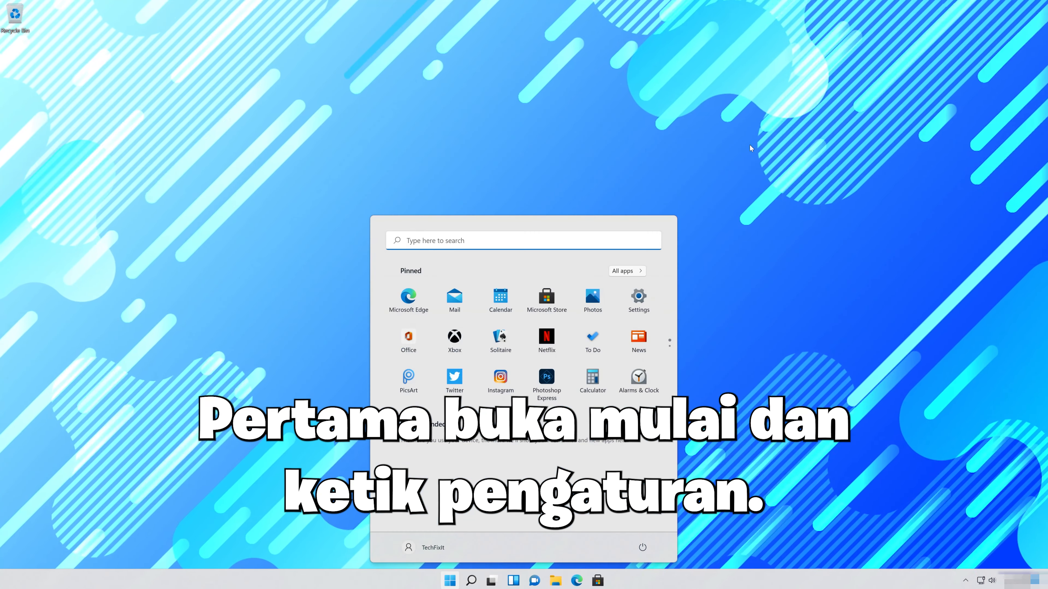
text(settings)
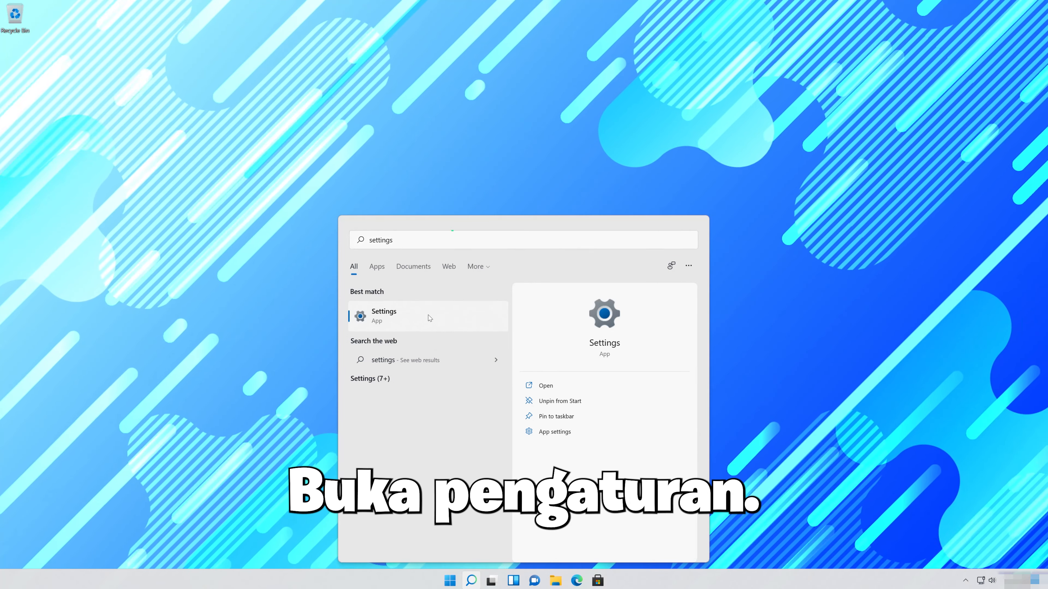
click(429, 317)
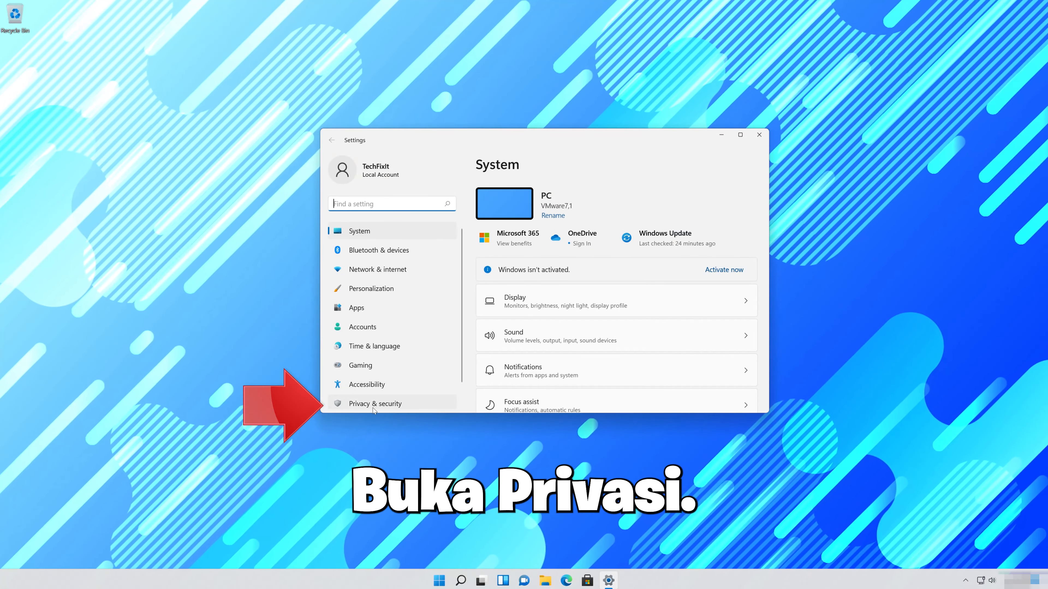
click(402, 404)
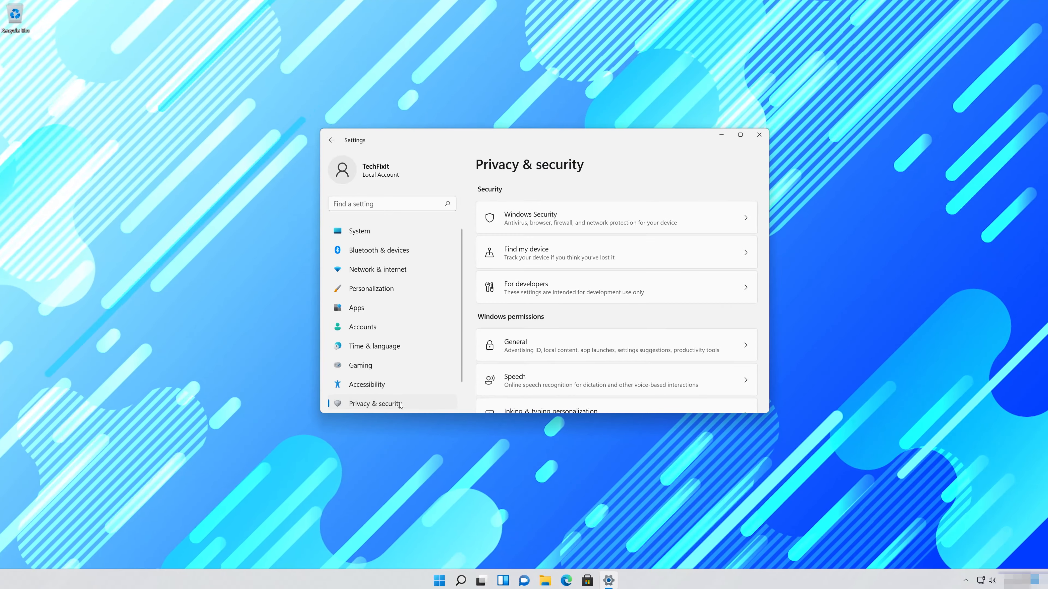
scroll(573, 327, down, 2)
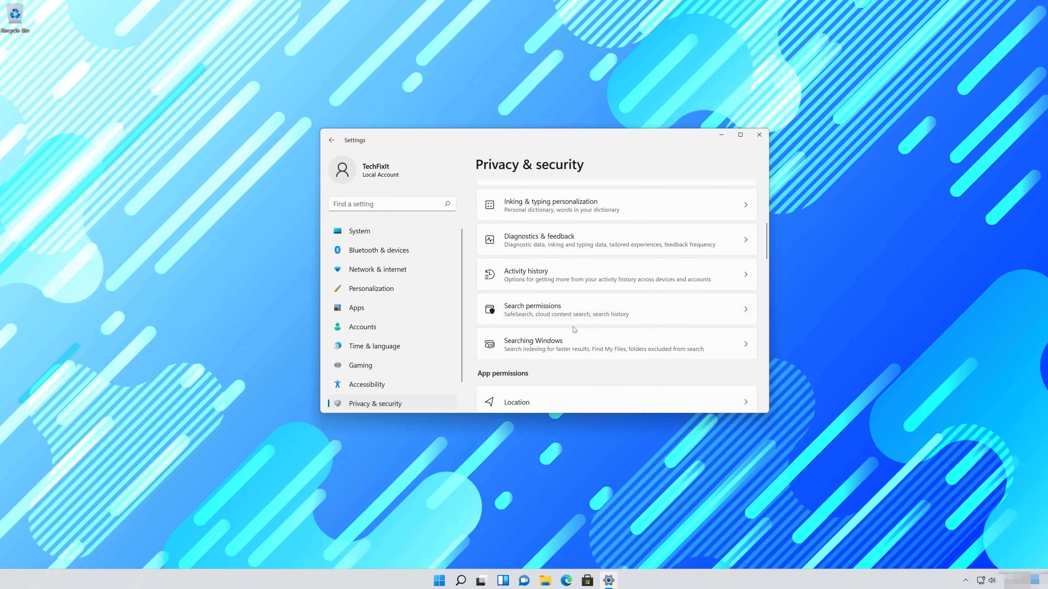
scroll(573, 327, down, 4)
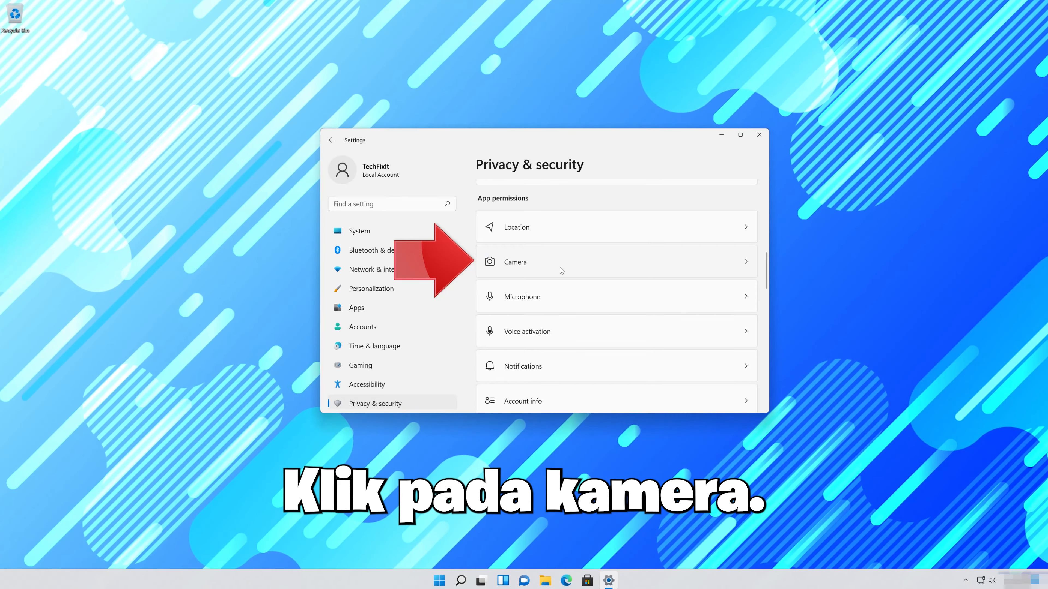
click(560, 270)
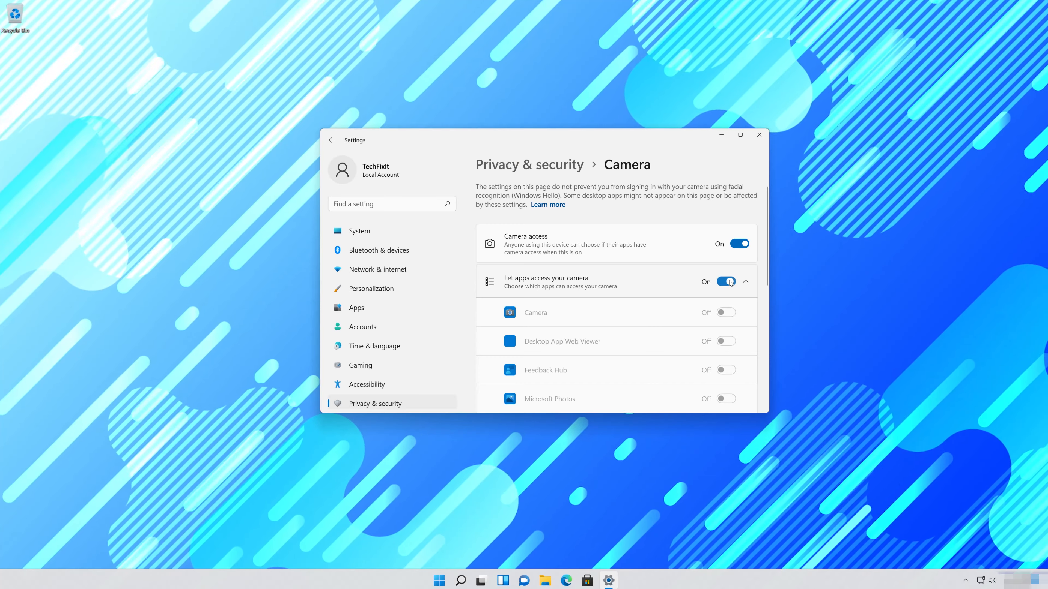
Step: Allow desktop apps to access the camera, and close Settings
scroll(671, 261, down, 3)
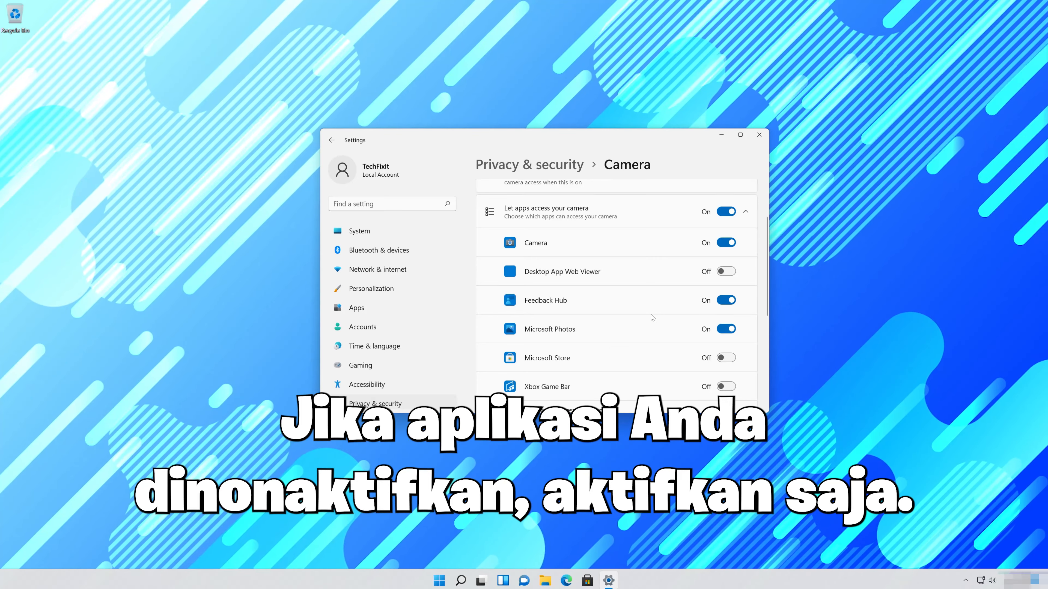
scroll(651, 318, down, 3)
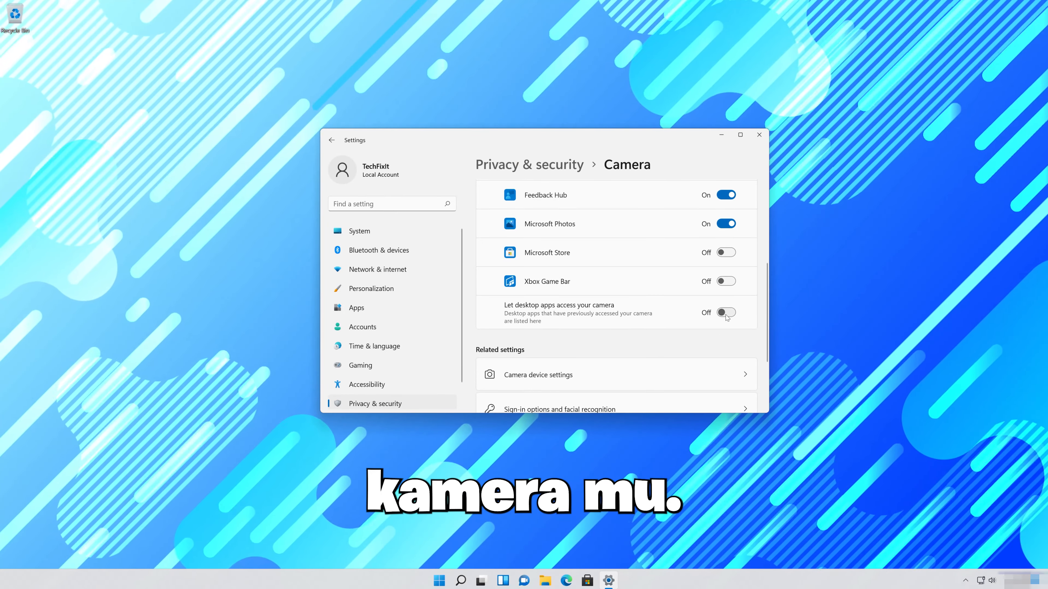
click(727, 314)
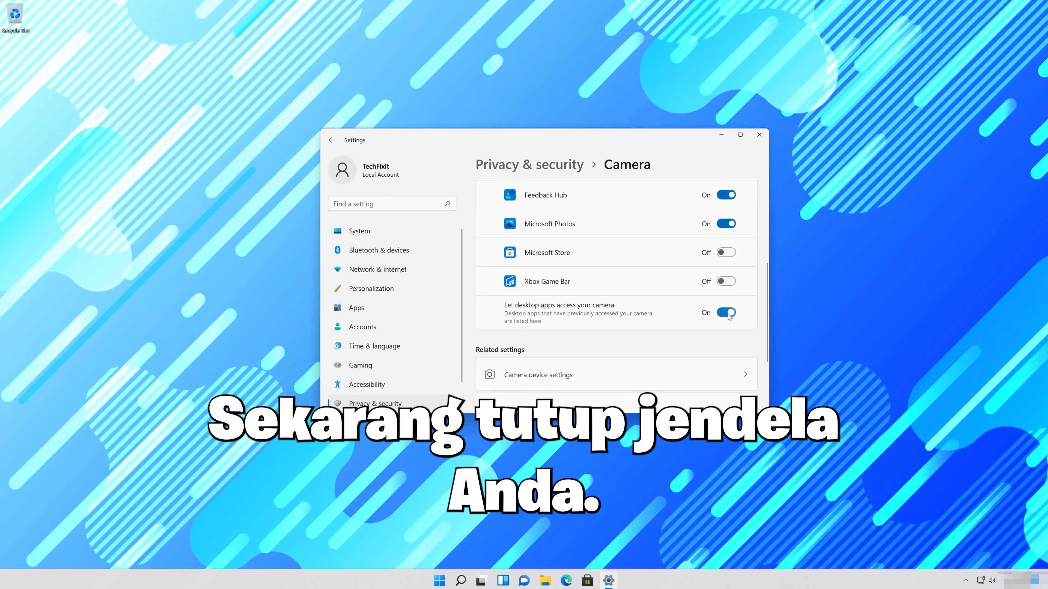
click(759, 136)
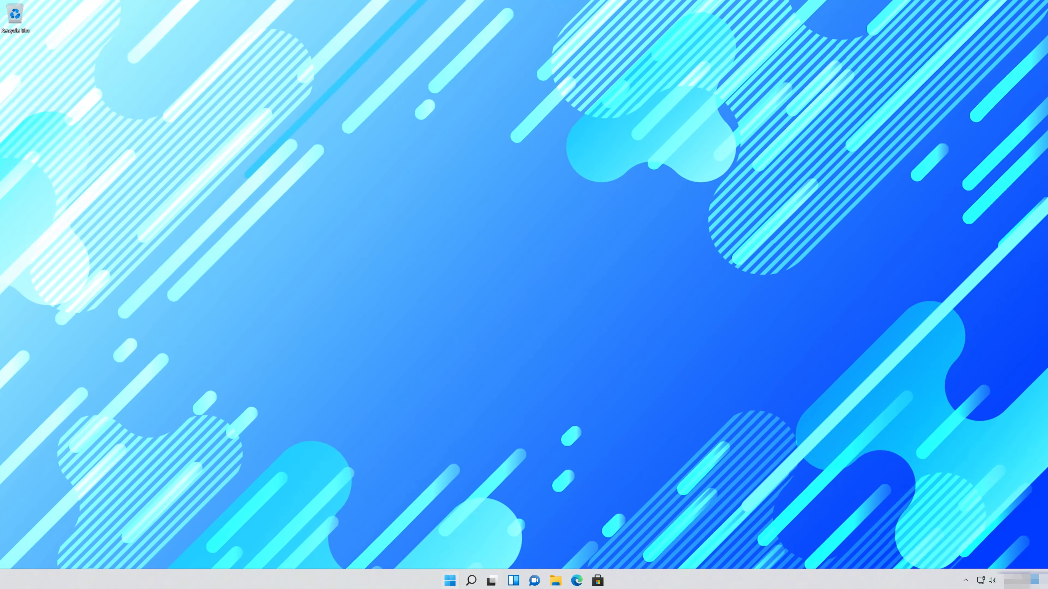
Step: Search for and open Device Manager, and move its window to the middle of the desktop
key(super)
text(devi)
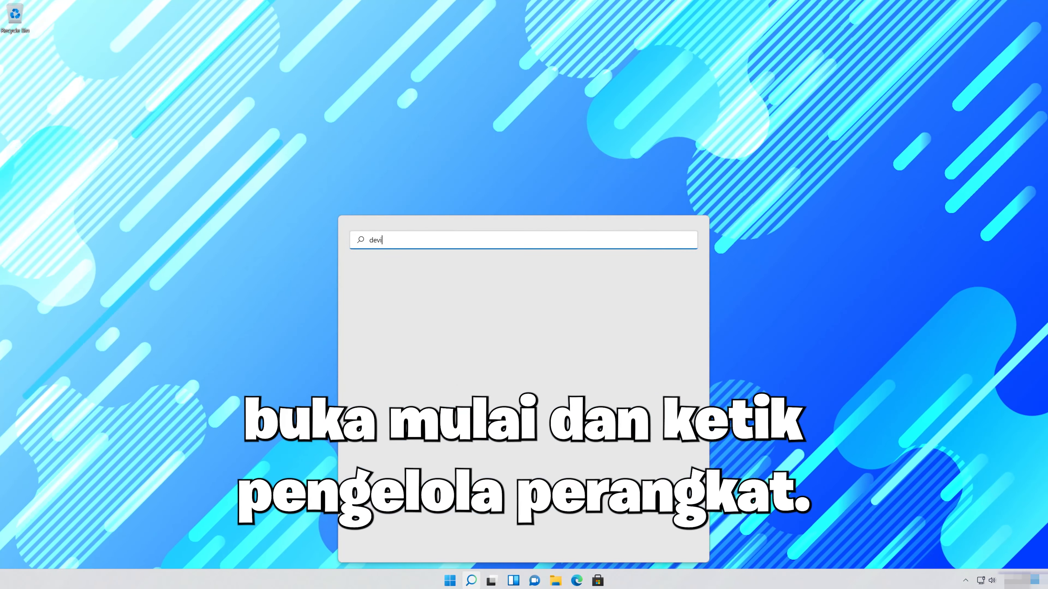
text(ce manager)
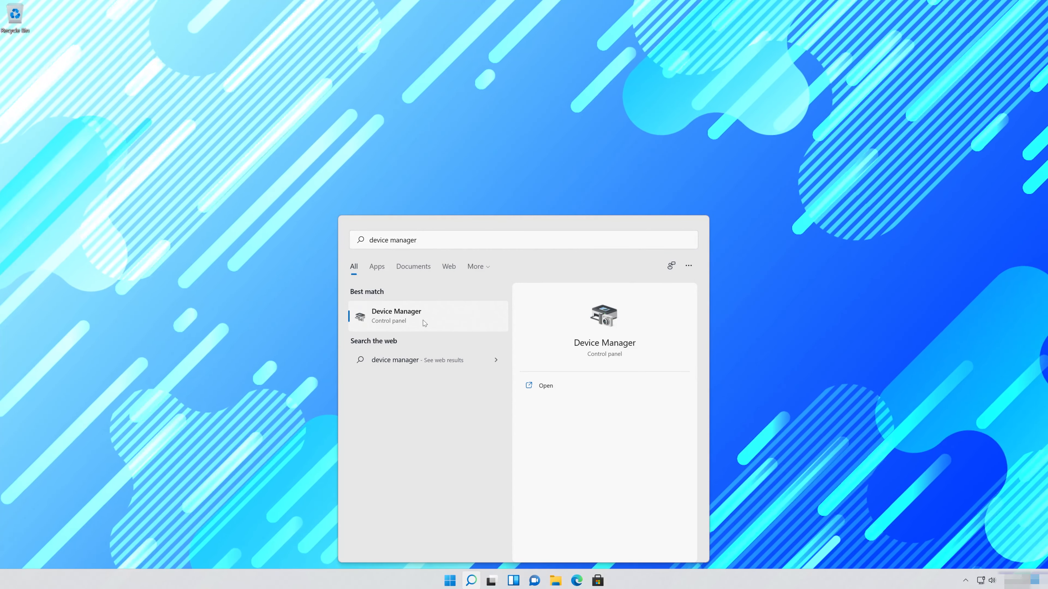
click(425, 320)
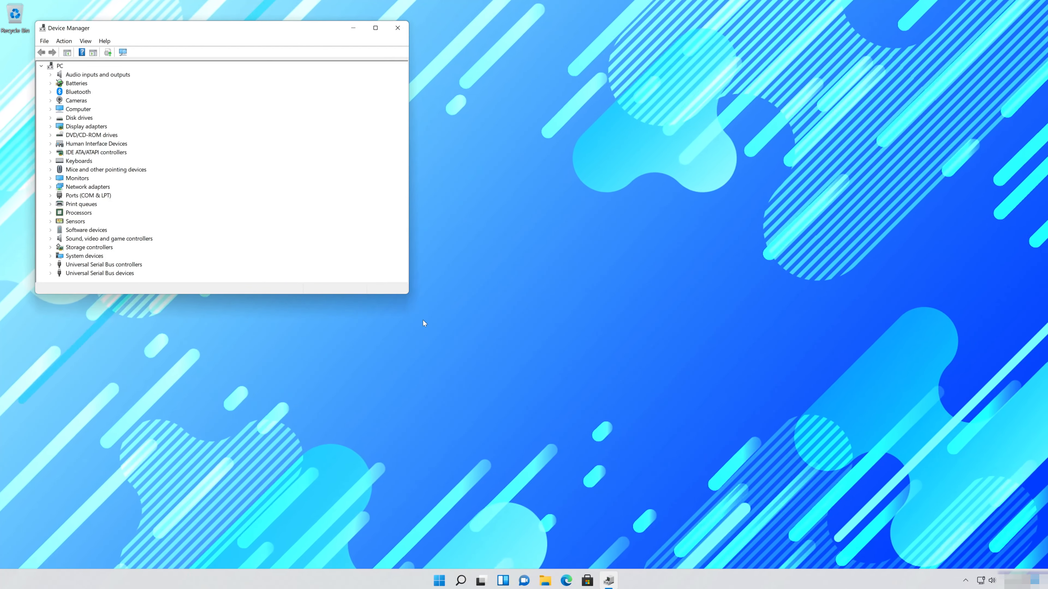
drag(208, 32, 499, 134)
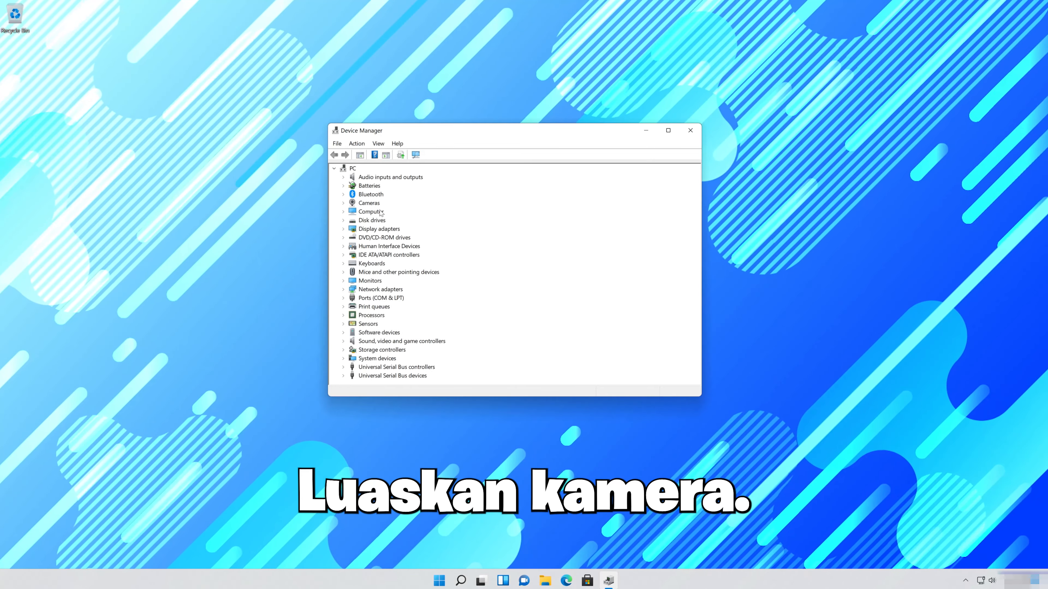
Step: Uninstall the first Integrated Webcam in the Cameras category through its driver properties, and close Device Manager
click(343, 203)
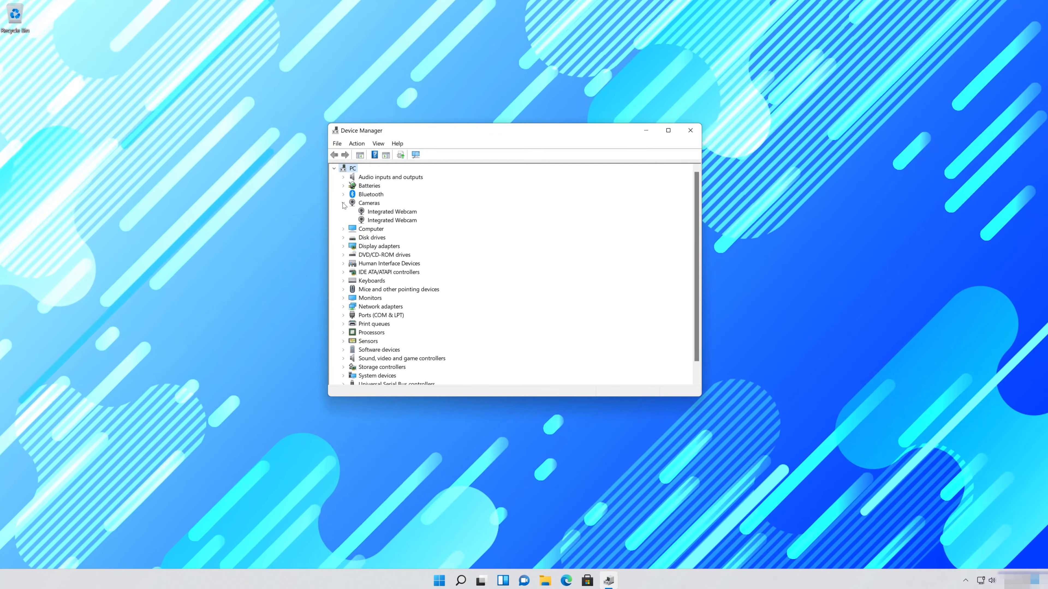
right_click(402, 212)
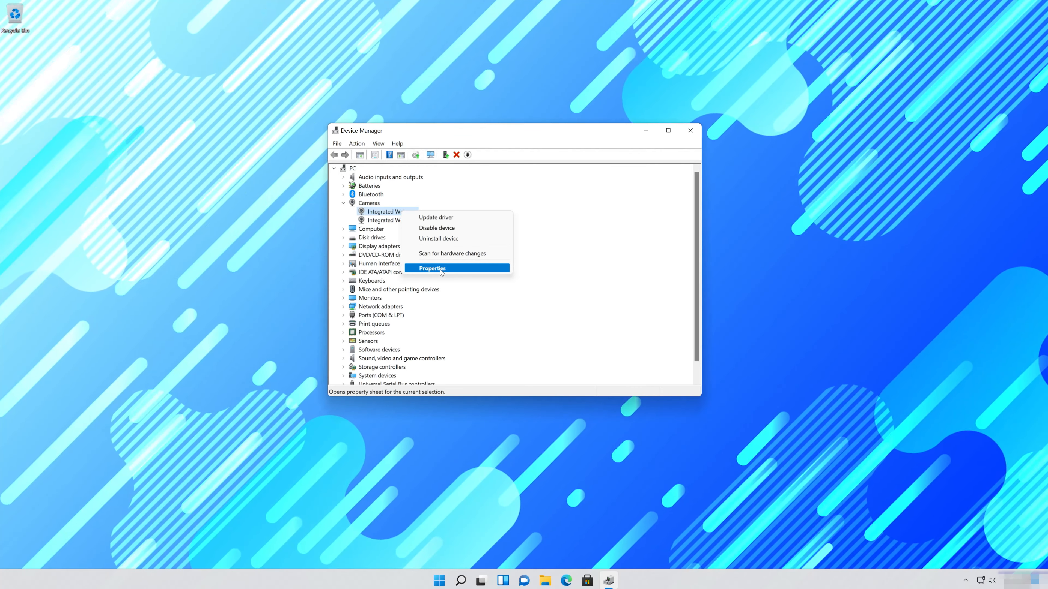
click(440, 269)
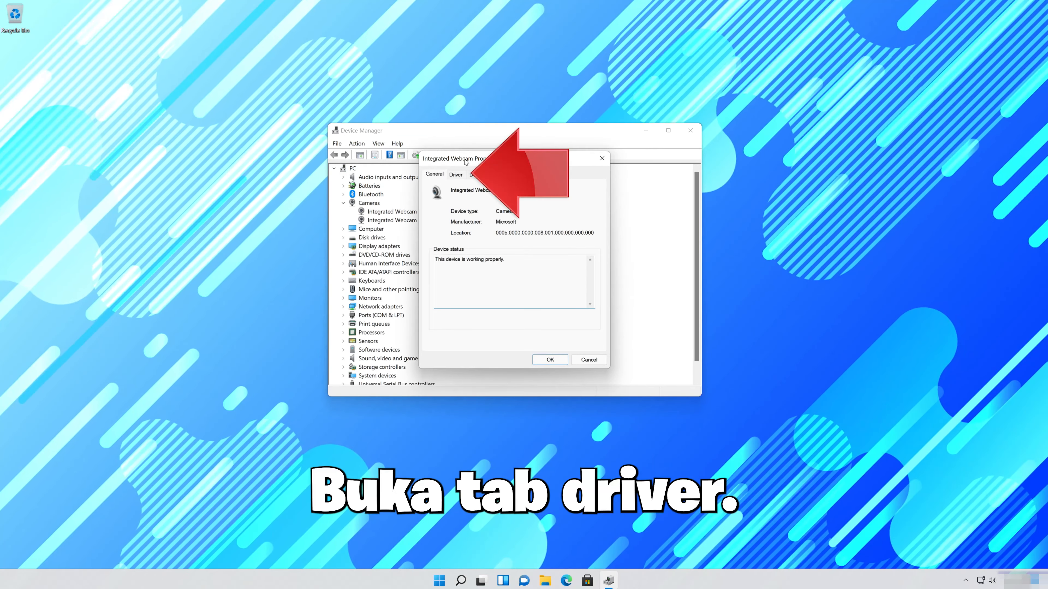
click(461, 177)
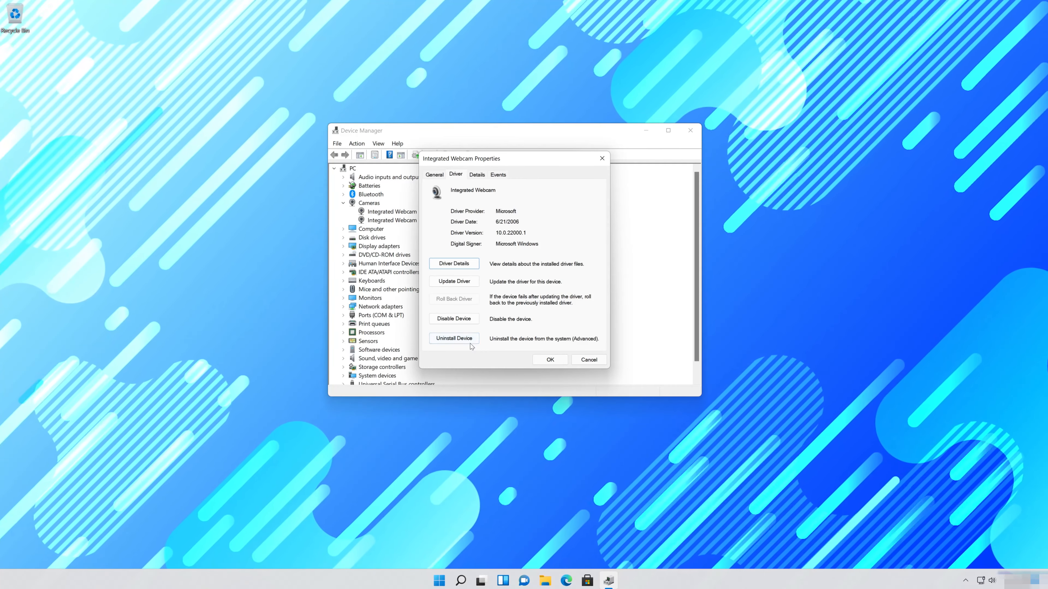
click(456, 342)
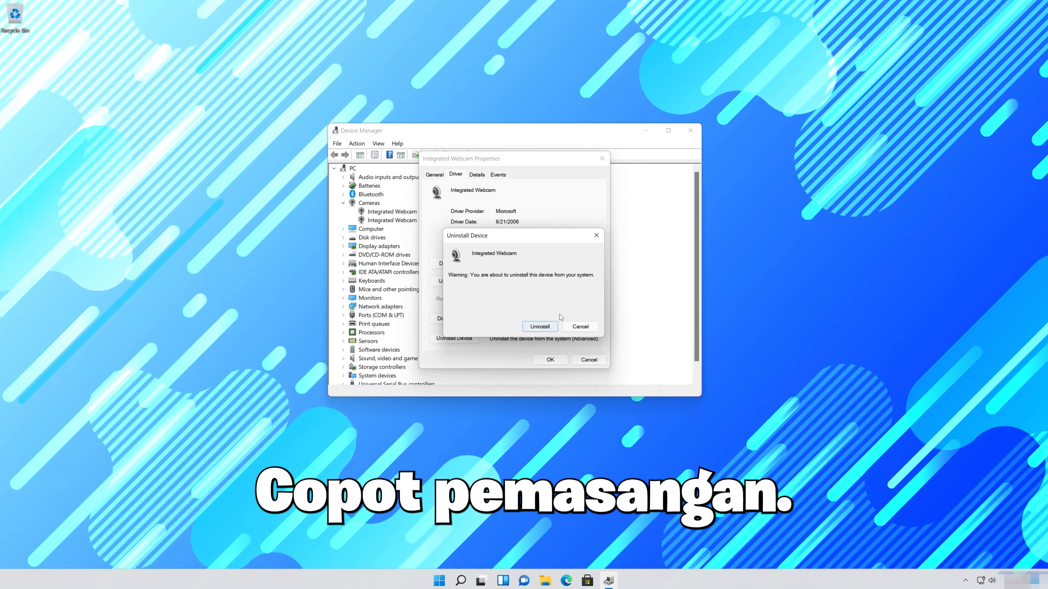
click(542, 327)
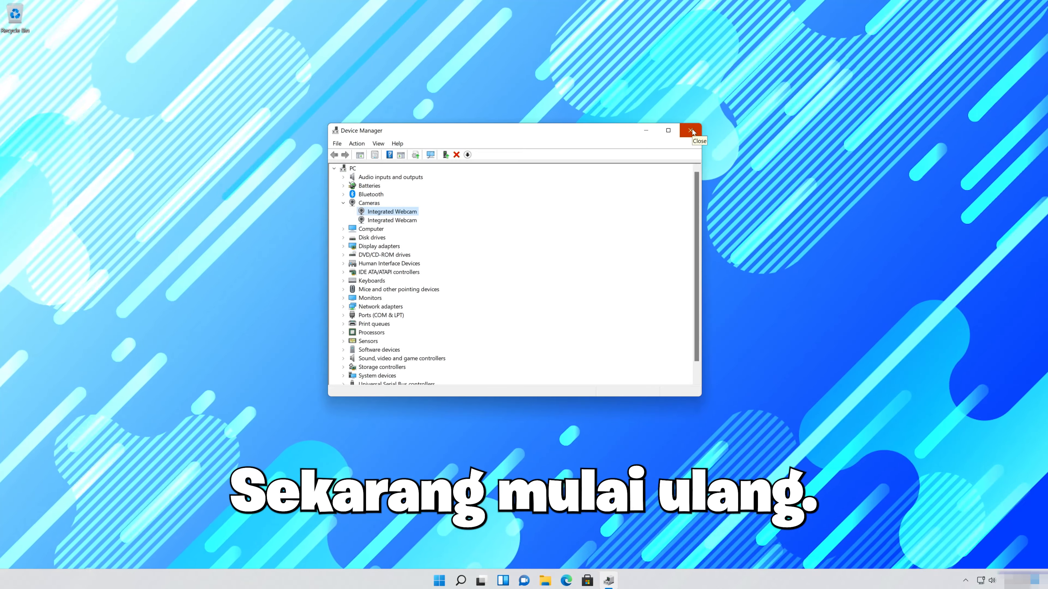
click(692, 132)
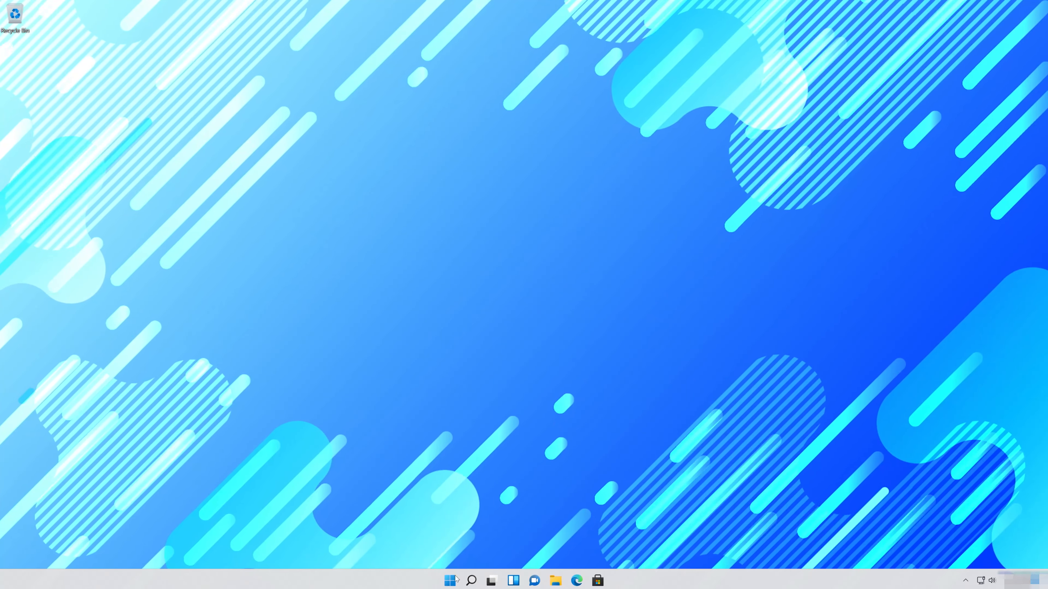
Step: Restart the computer
click(451, 580)
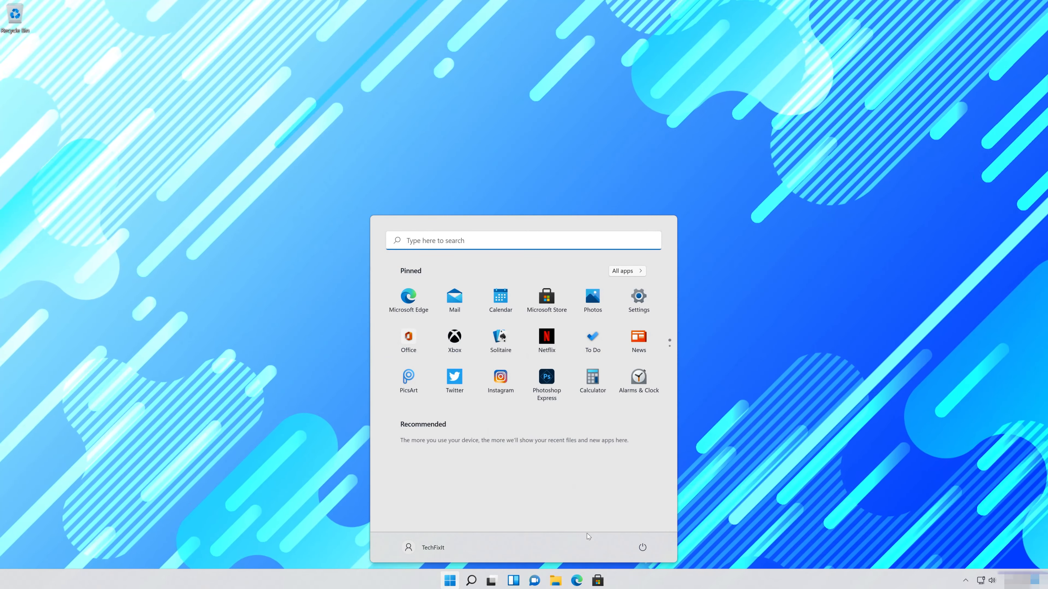
click(642, 547)
click(636, 527)
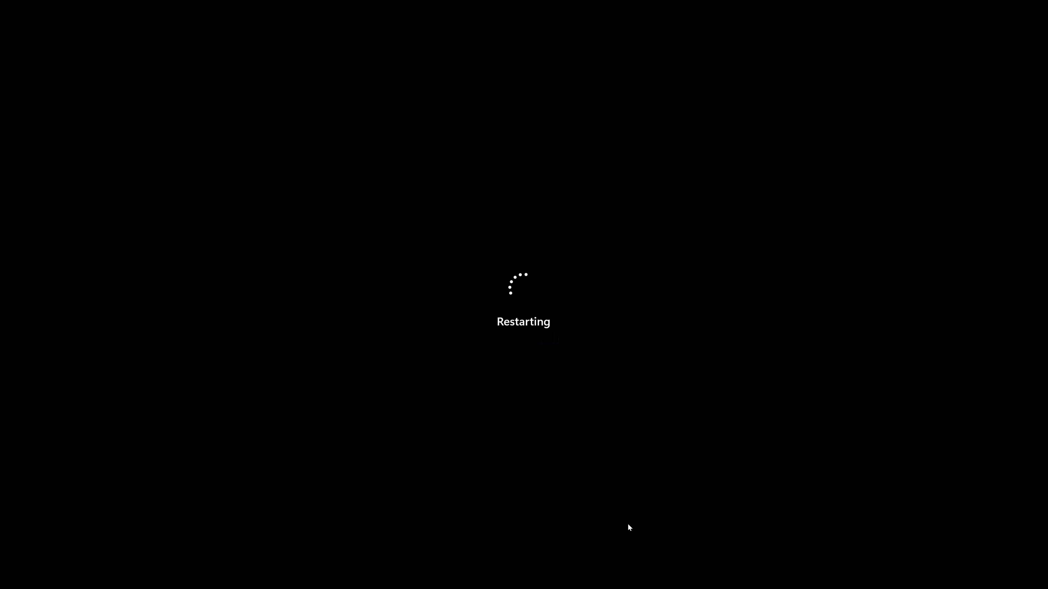